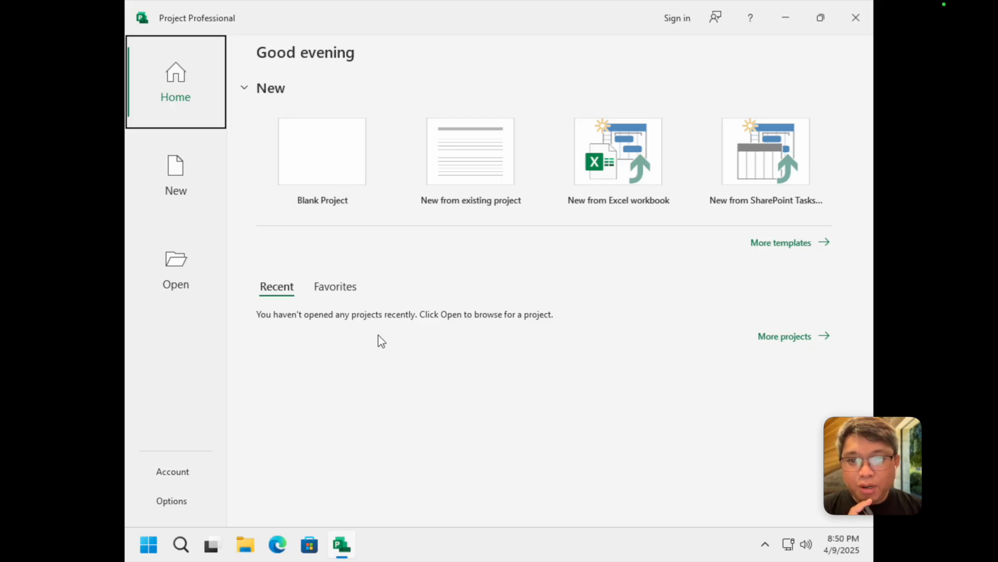
Step: Create a new blank project
left_click(182, 175)
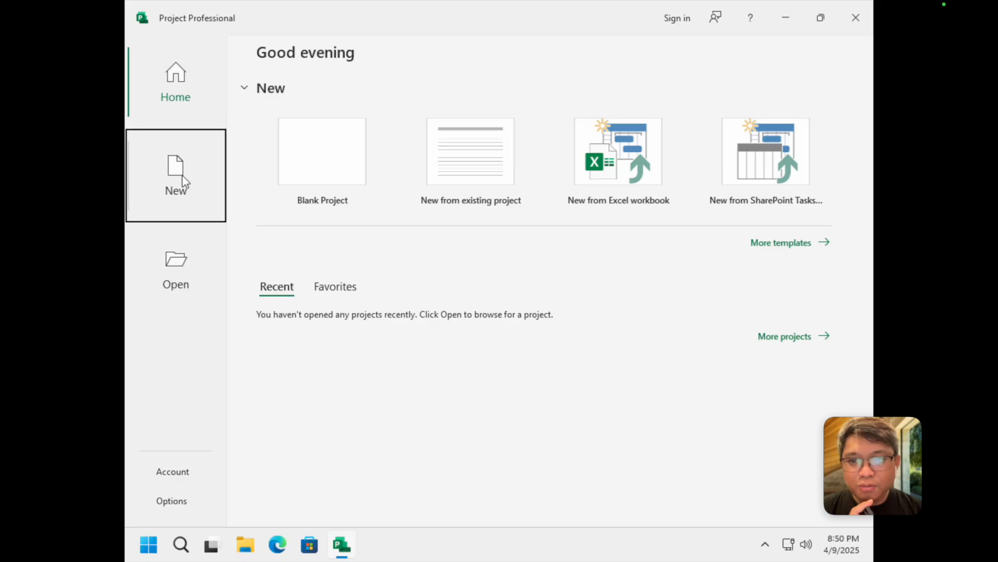
left_click(347, 152)
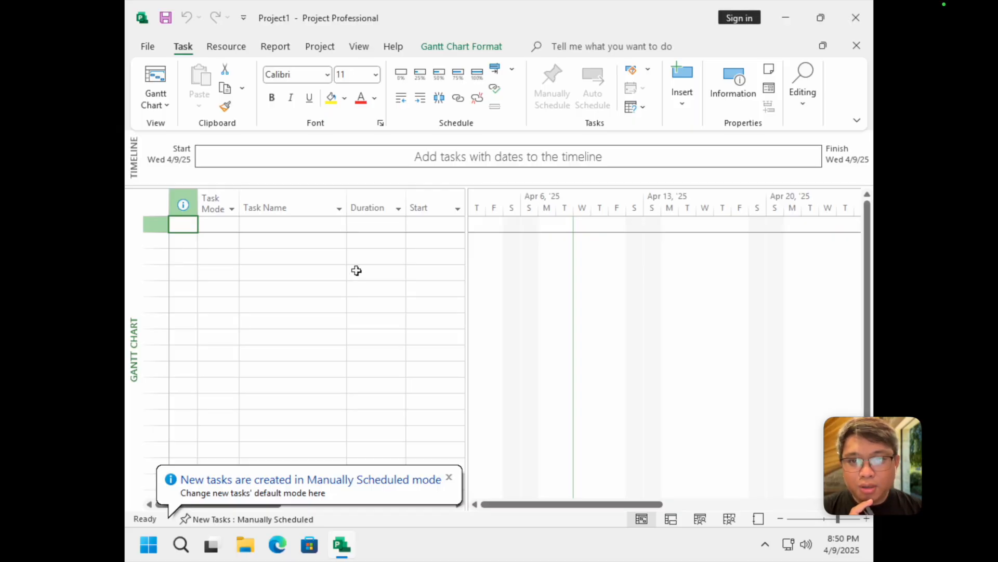
Step: Switch to charter.pdf in the PDF viewer and examine the project title, start date and total budget in the project charter
key("ctrl+Left")
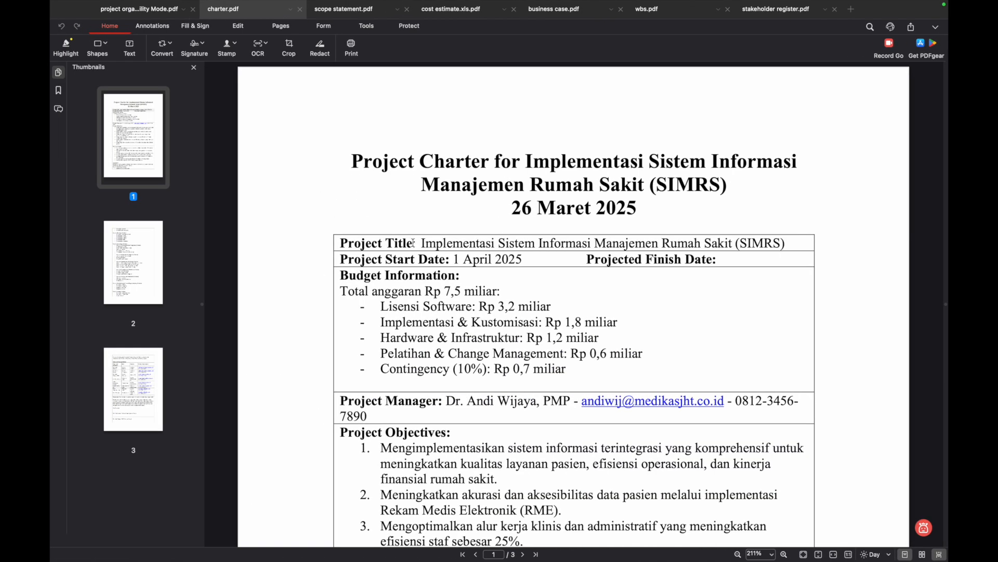
left_click_drag(422, 243, 784, 238)
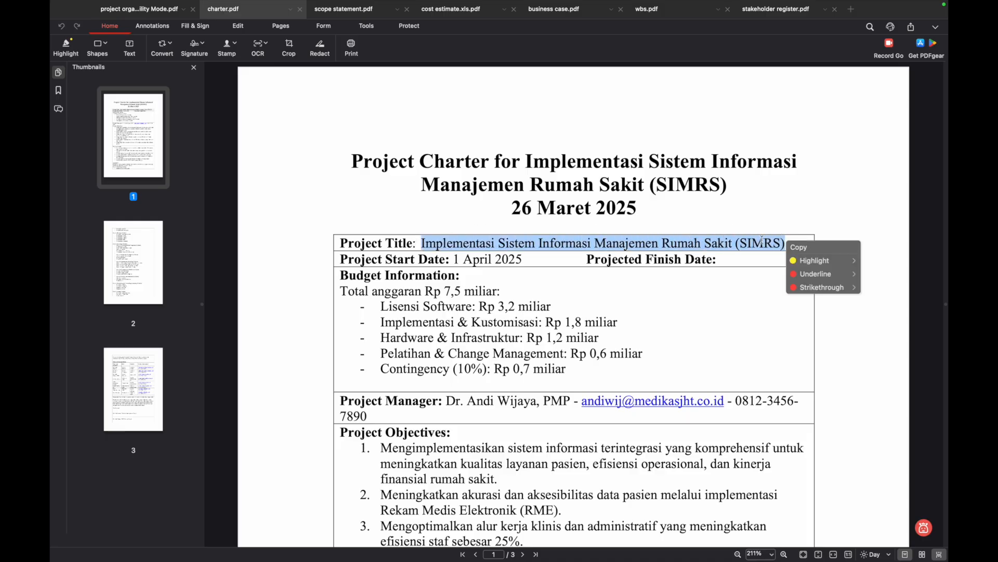
left_click(546, 275)
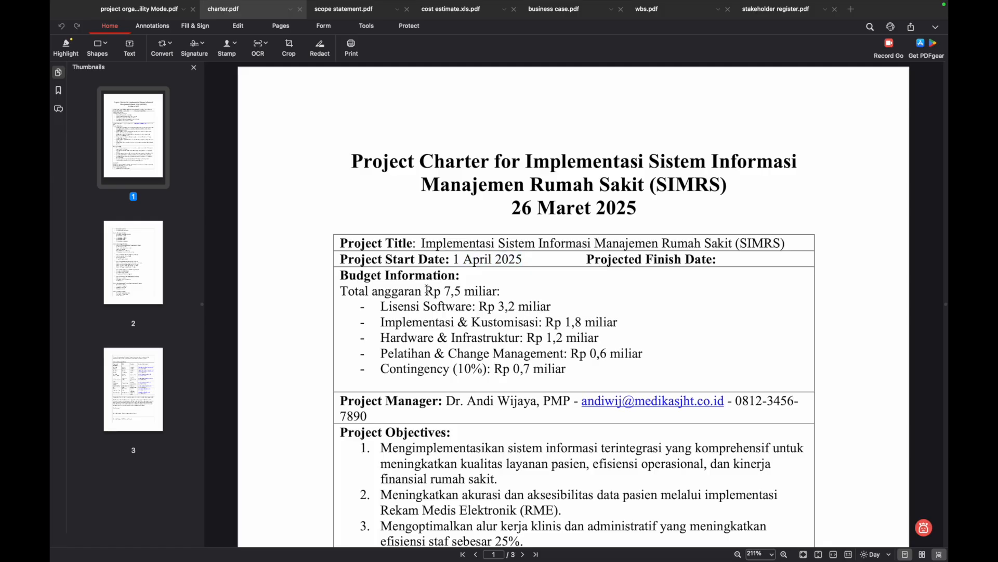
left_click_drag(425, 290, 496, 289)
left_click(385, 309)
left_click_drag(425, 290, 489, 295)
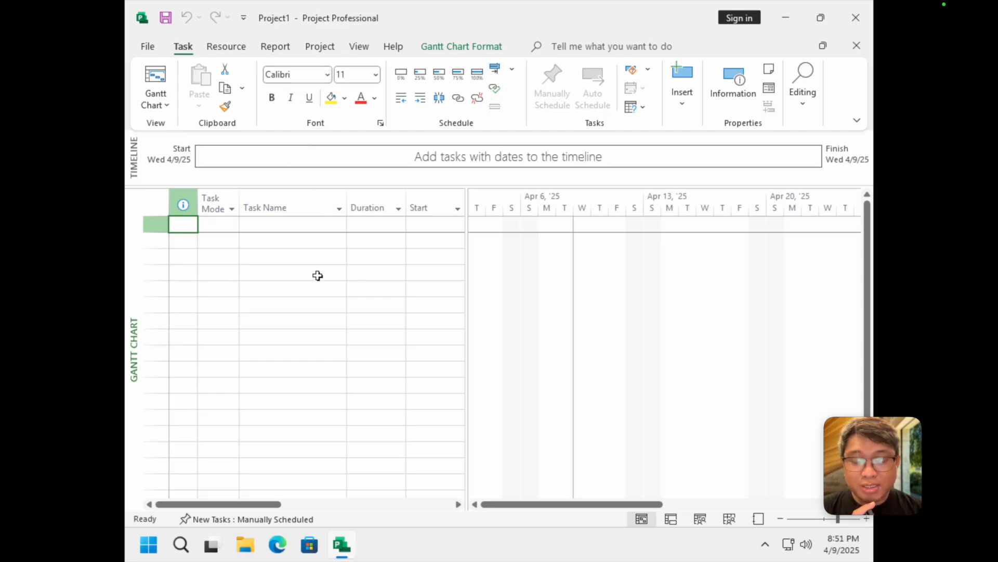
Step: Return to Project Professional and save the blank project as "SIMRS v1" in the Documents folder of this PC
left_click(148, 46)
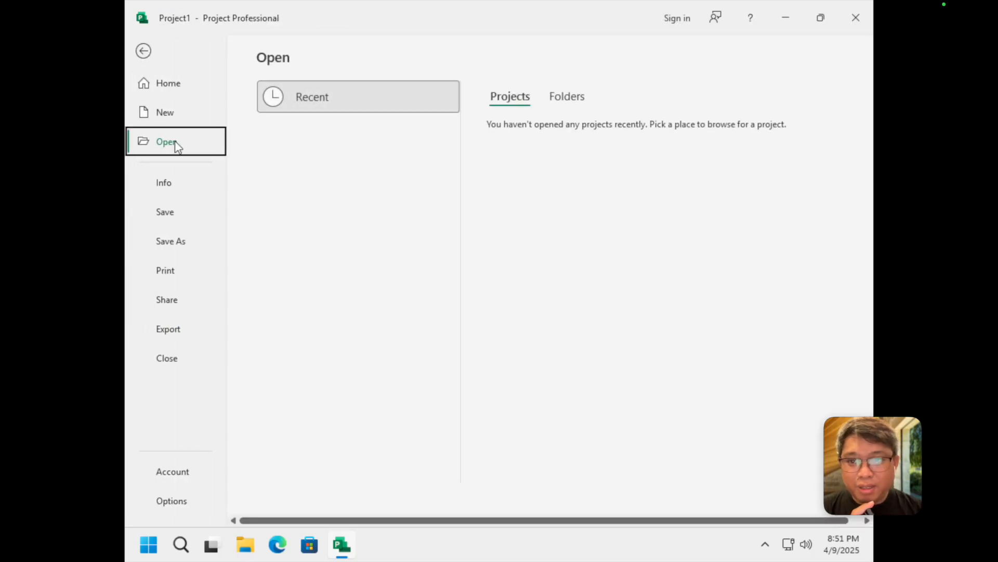
left_click(188, 239)
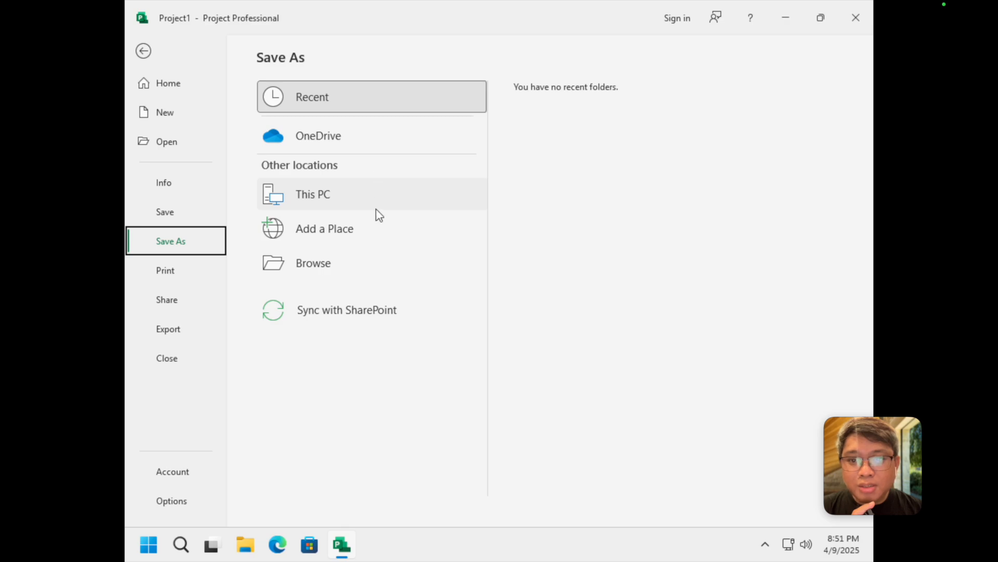
left_click(388, 197)
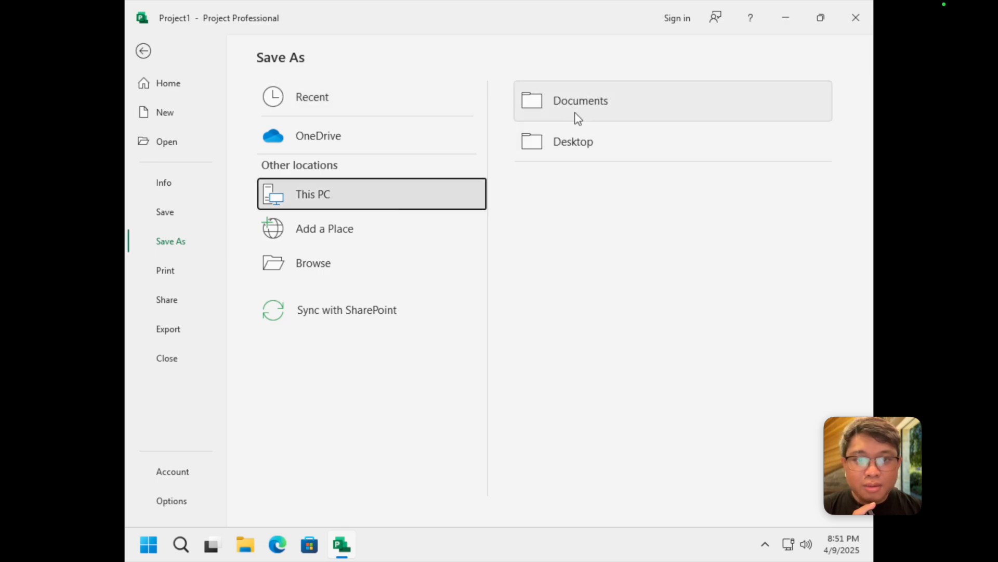
left_click(605, 98)
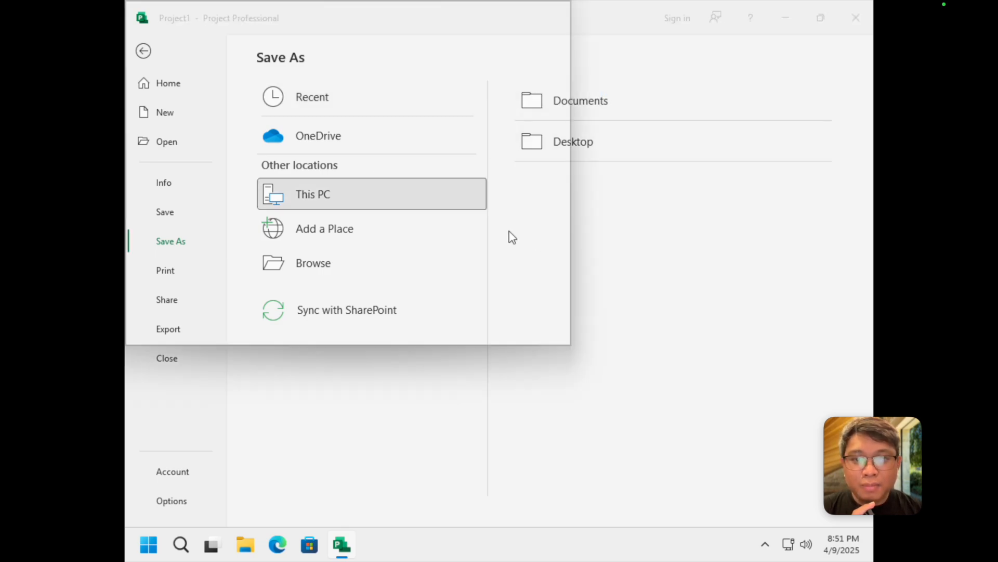
type("S")
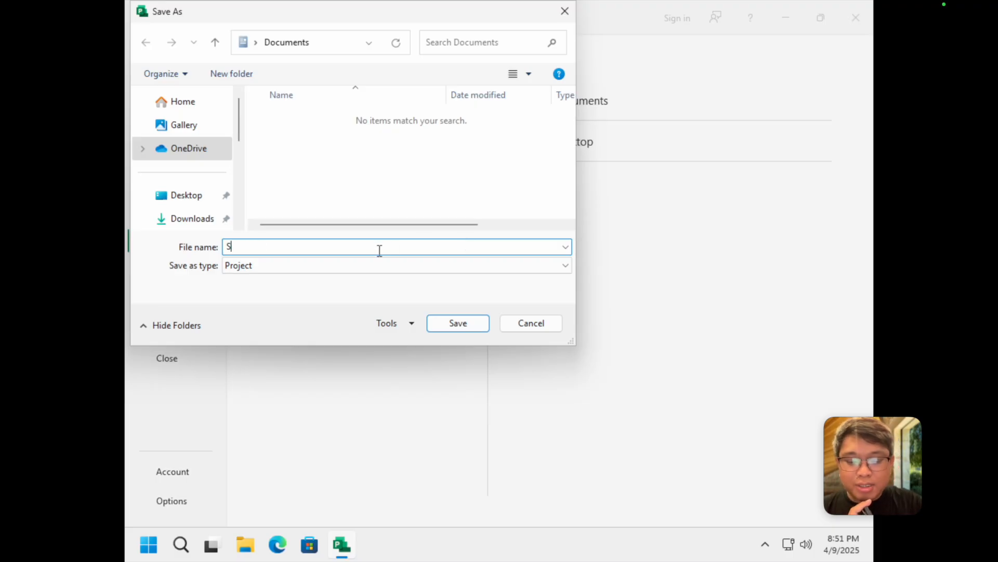
type("IMRRS")
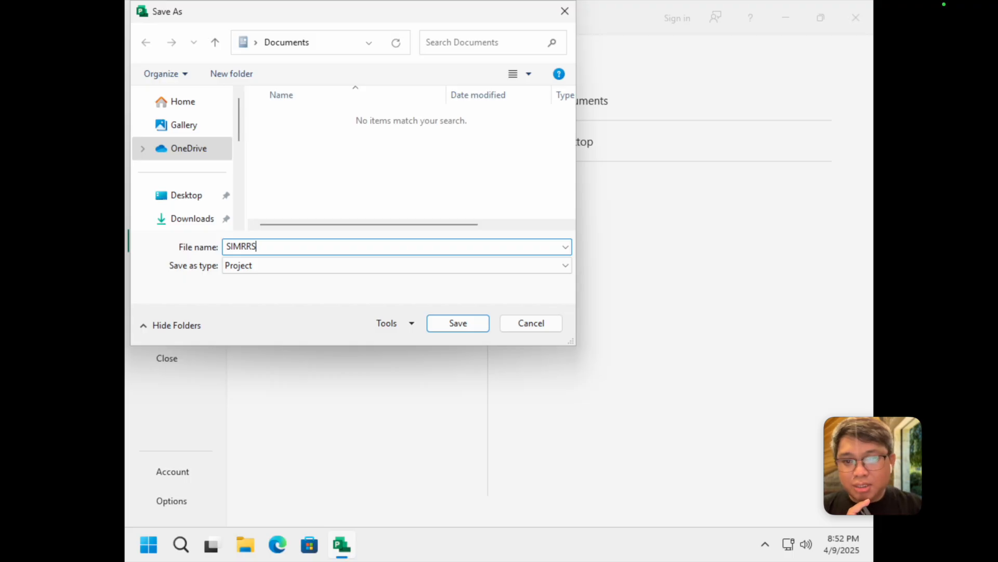
key("BackSpace")
key("BackSpace")
type("S")
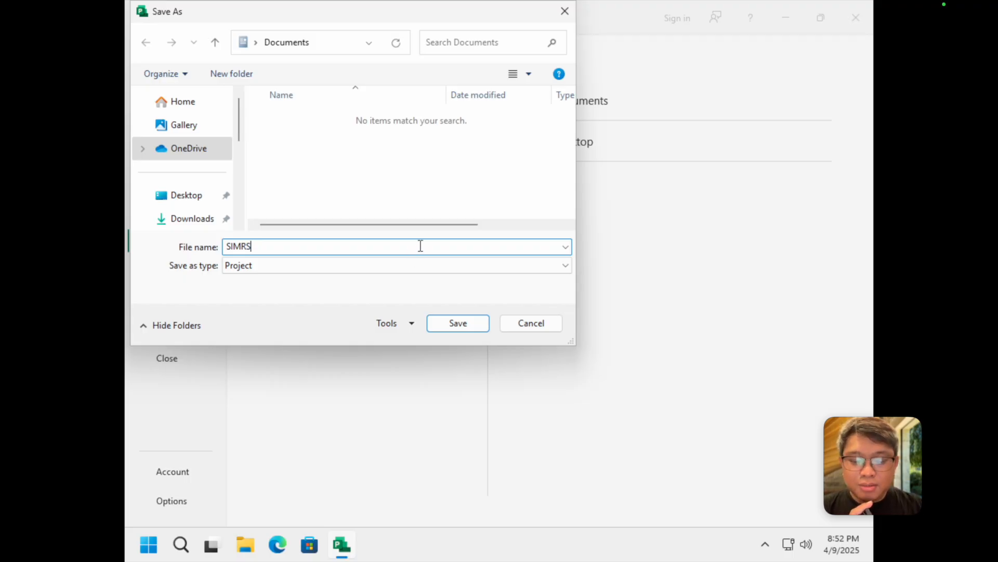
type(" v1")
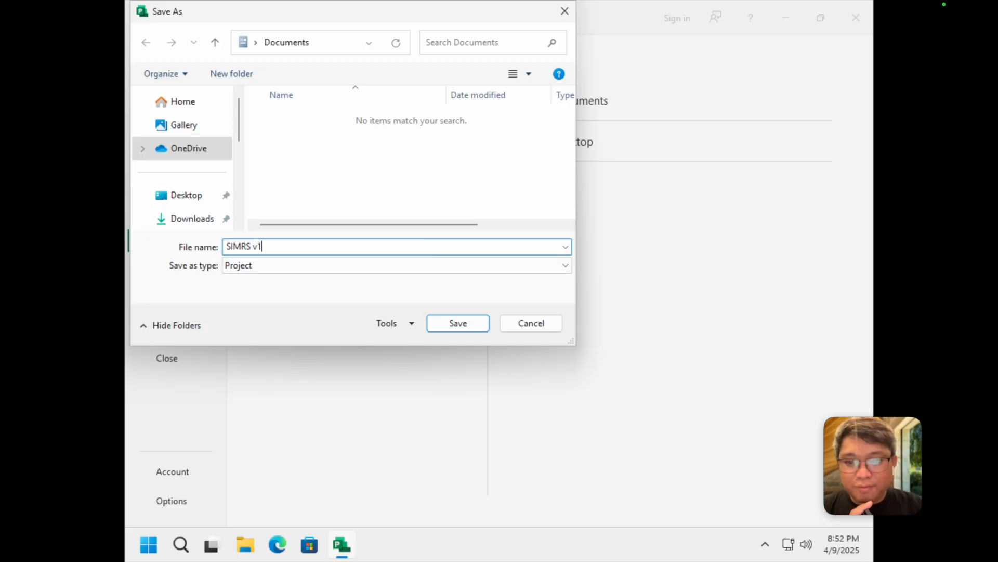
left_click(473, 325)
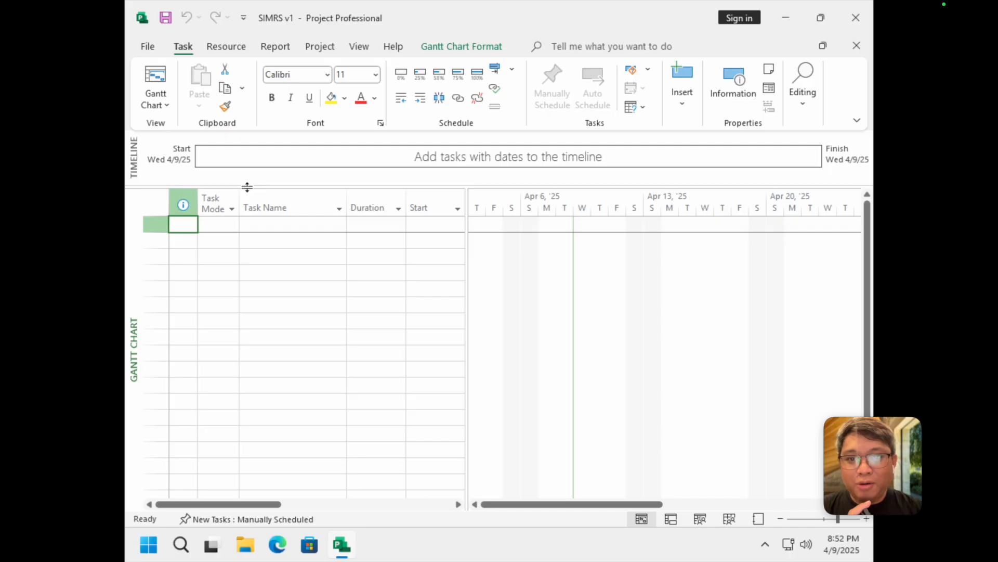
Step: In the project information, set the start date to Tue 4/1/2025 with scheduling from the Project Start Date
left_click(320, 49)
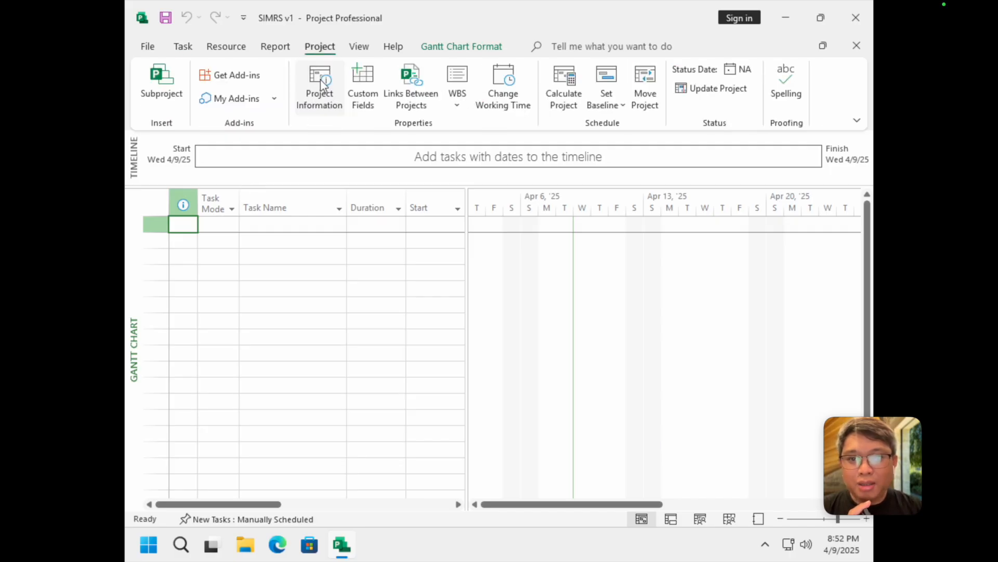
left_click(322, 85)
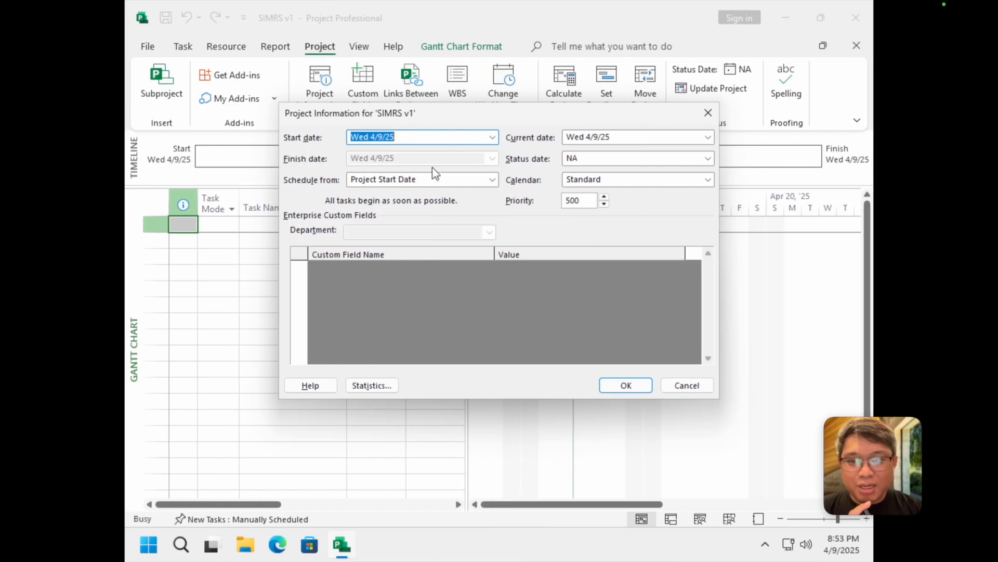
left_click(492, 137)
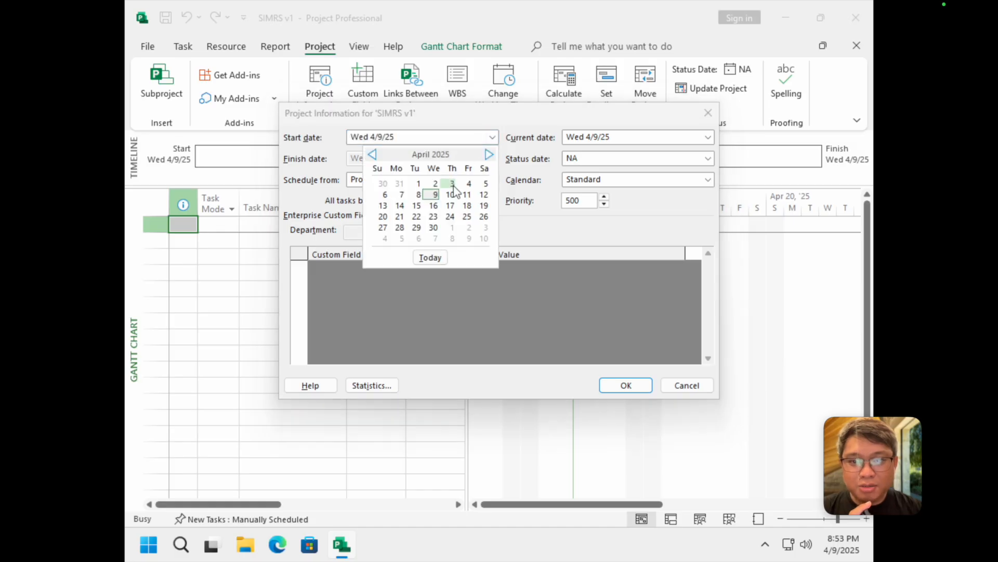
left_click(418, 184)
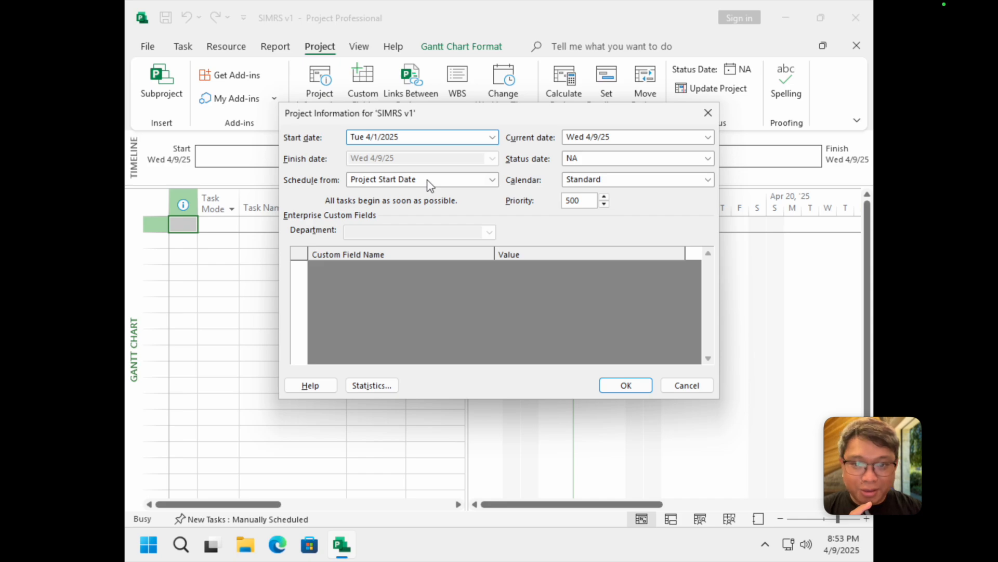
left_click(491, 180)
left_click(489, 180)
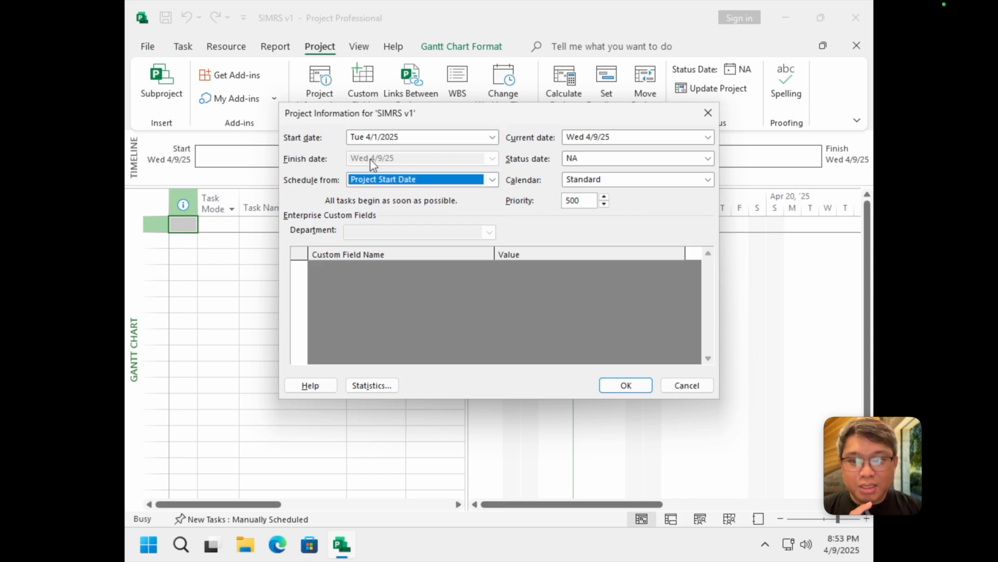
Step: Set the project's current date to Wed 3/26/2025 and apply the project information
left_click(708, 136)
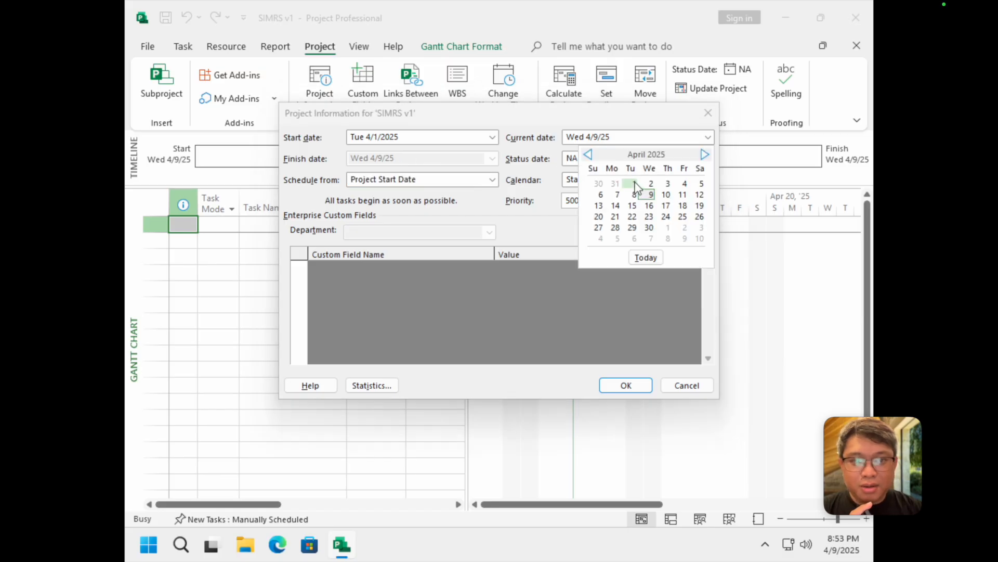
left_click(600, 184)
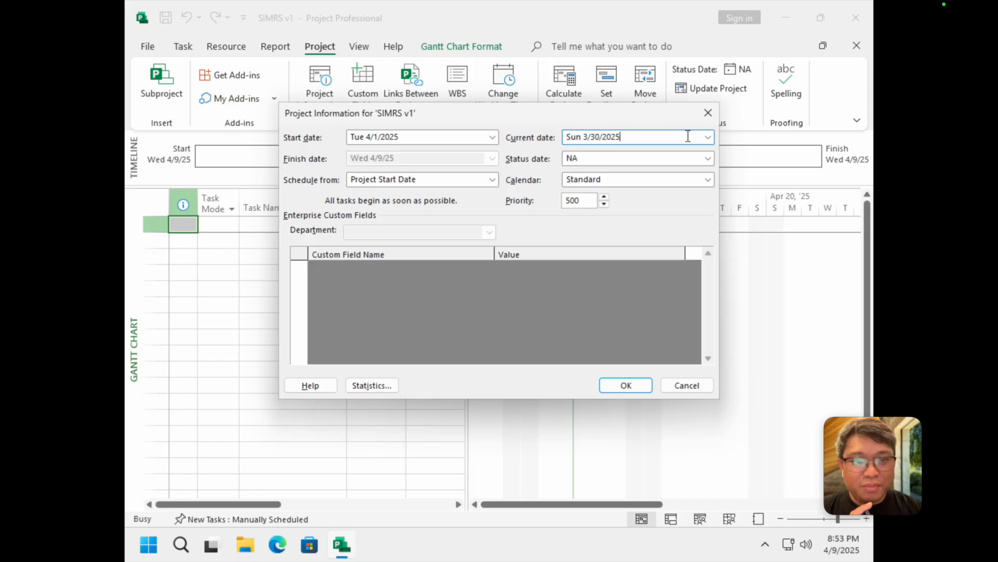
left_click(705, 139)
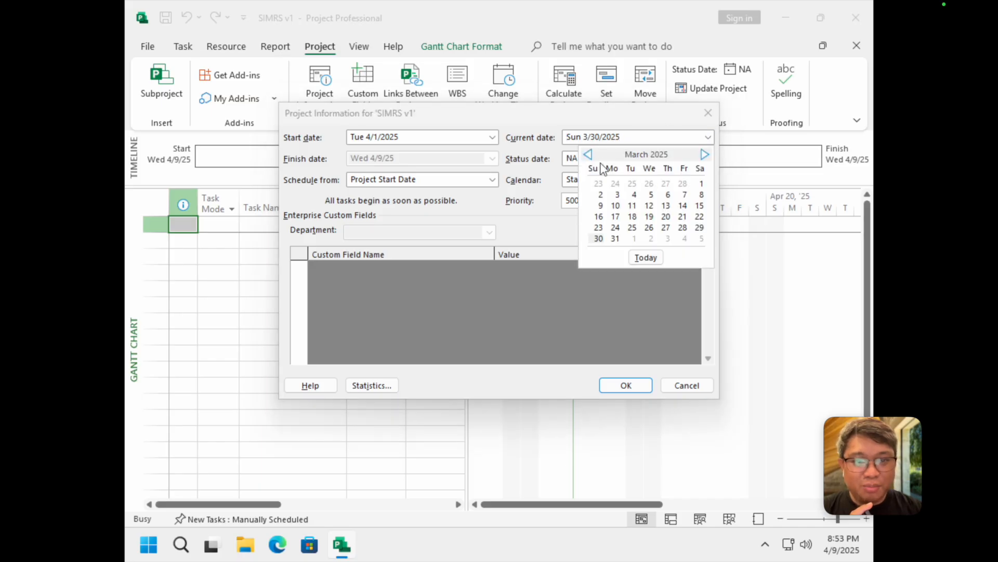
left_click(650, 227)
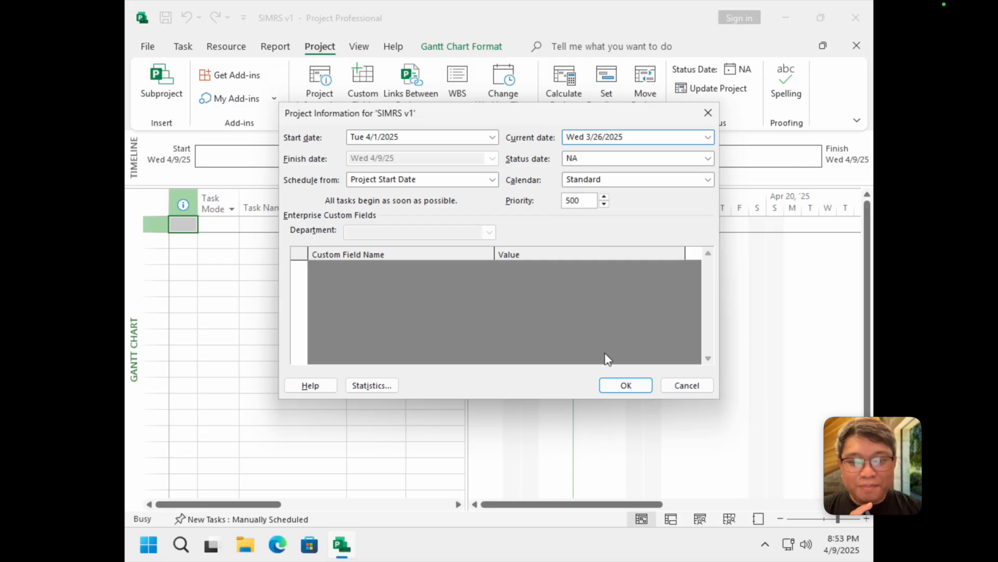
left_click(621, 384)
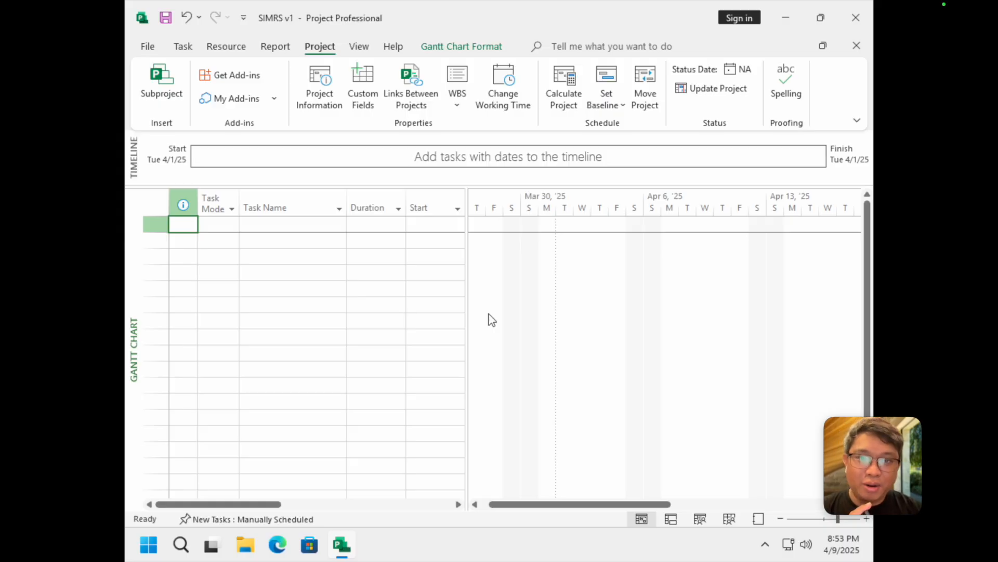
Step: Set the currency of the SIMRS v1 project to IDR in the display options
left_click(148, 47)
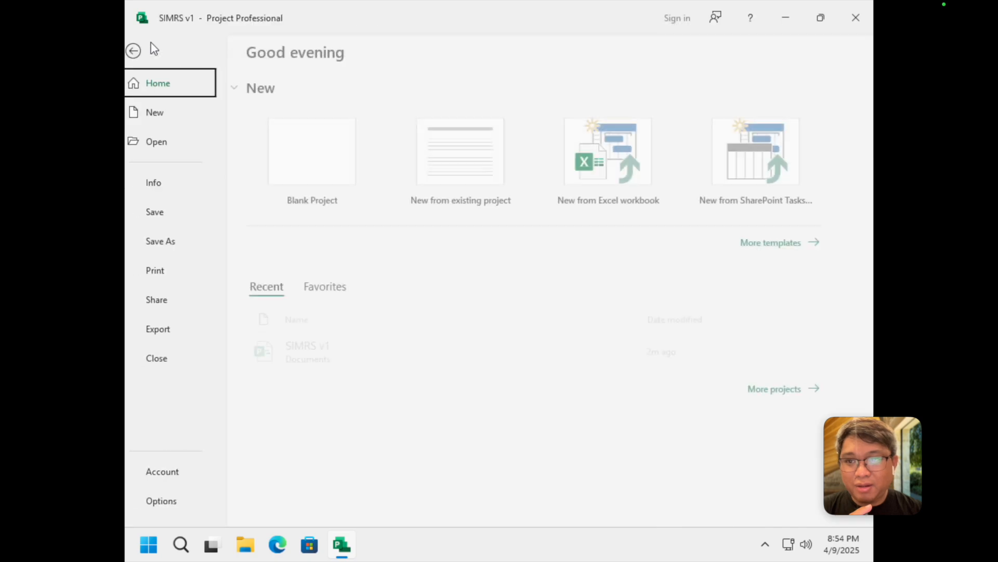
left_click(172, 507)
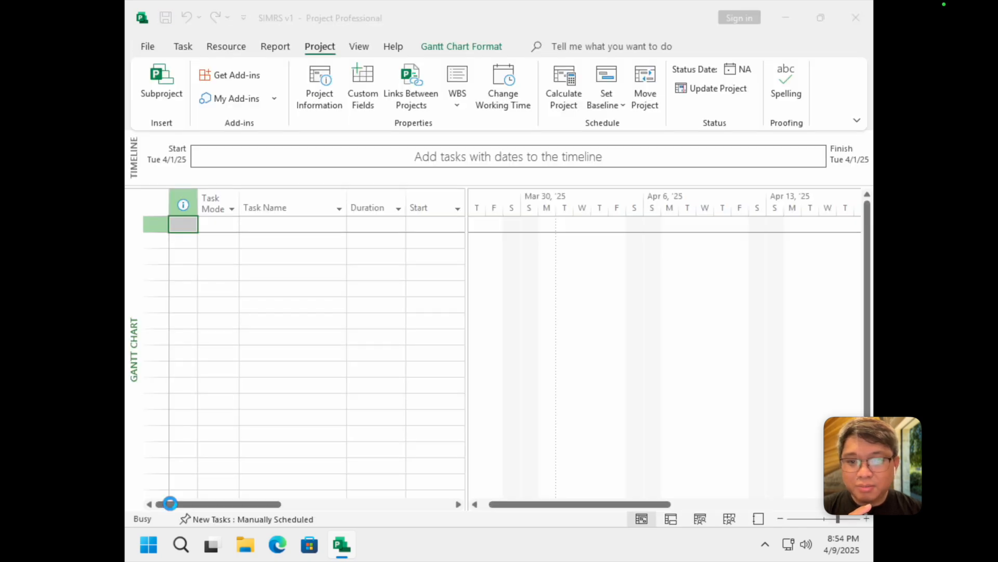
left_click(243, 75)
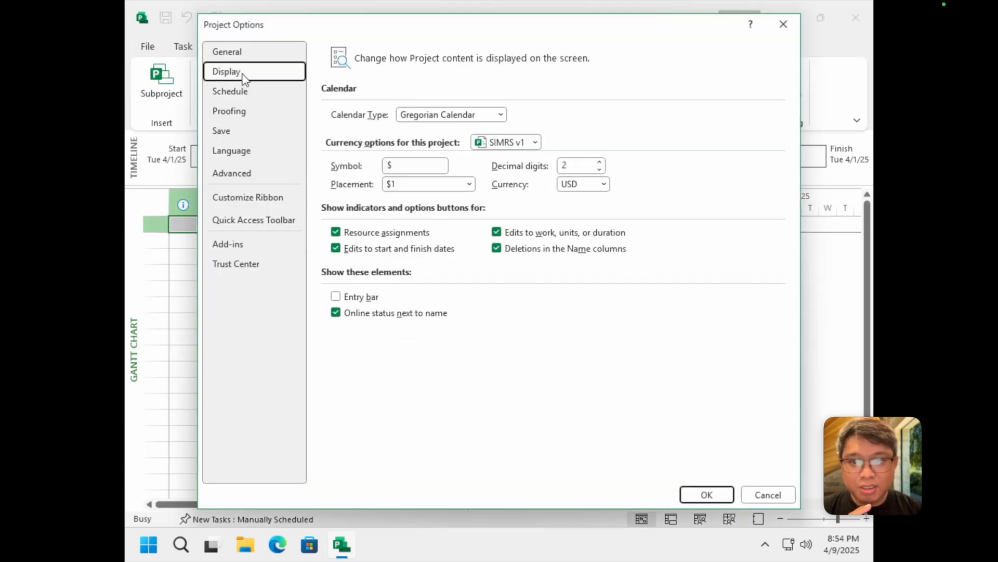
left_click(604, 185)
scroll(587, 338, "down", 4)
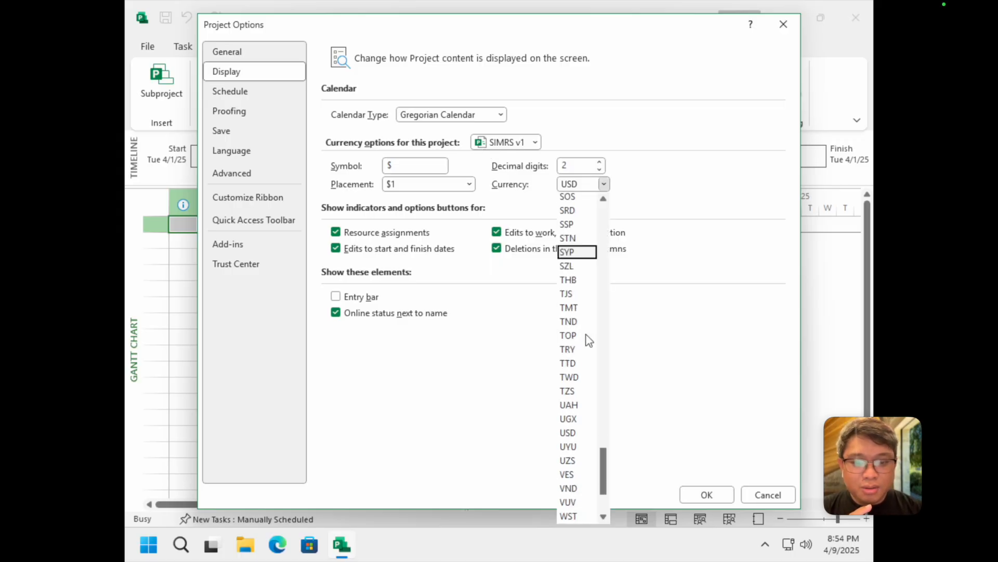
scroll(588, 340, "up", 20)
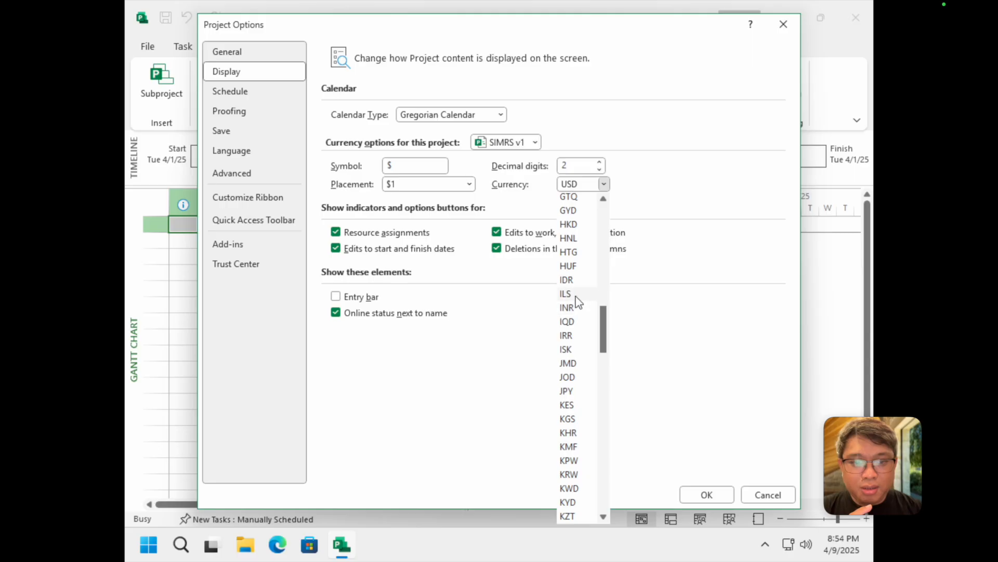
left_click(576, 283)
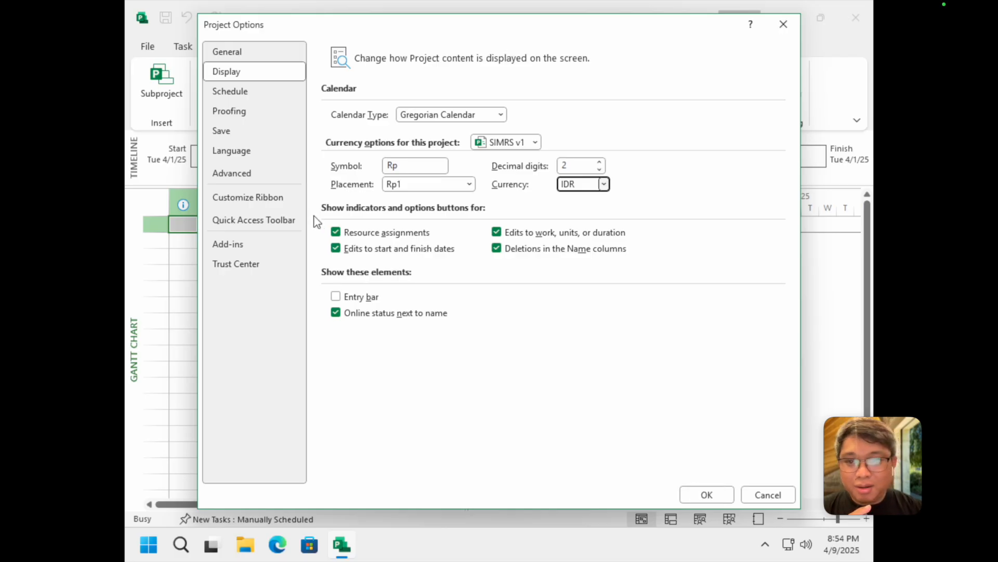
left_click(704, 494)
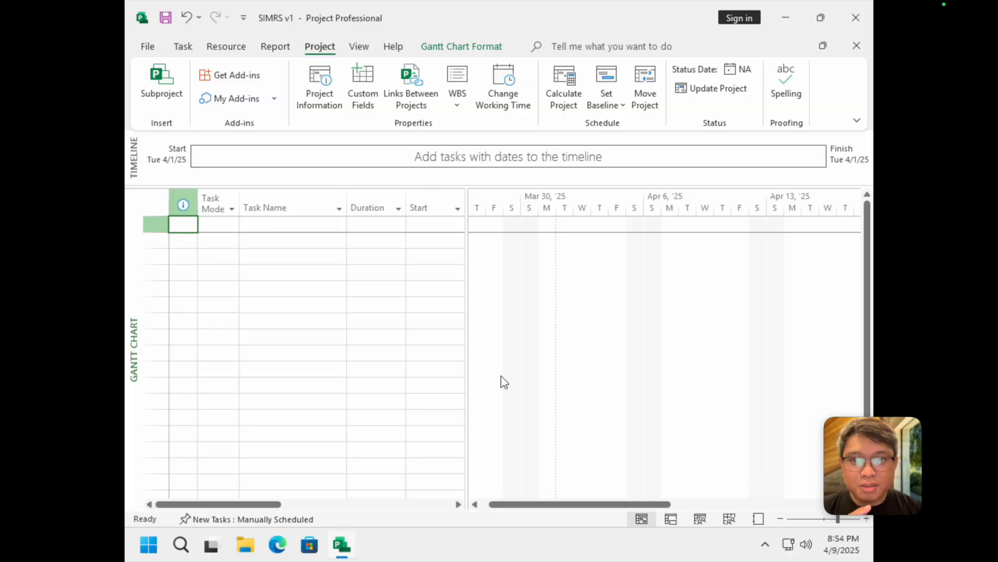
Step: Create a new base calendar named SIMRS as a copy of the Standard calendar
left_click(507, 97)
left_click(527, 95)
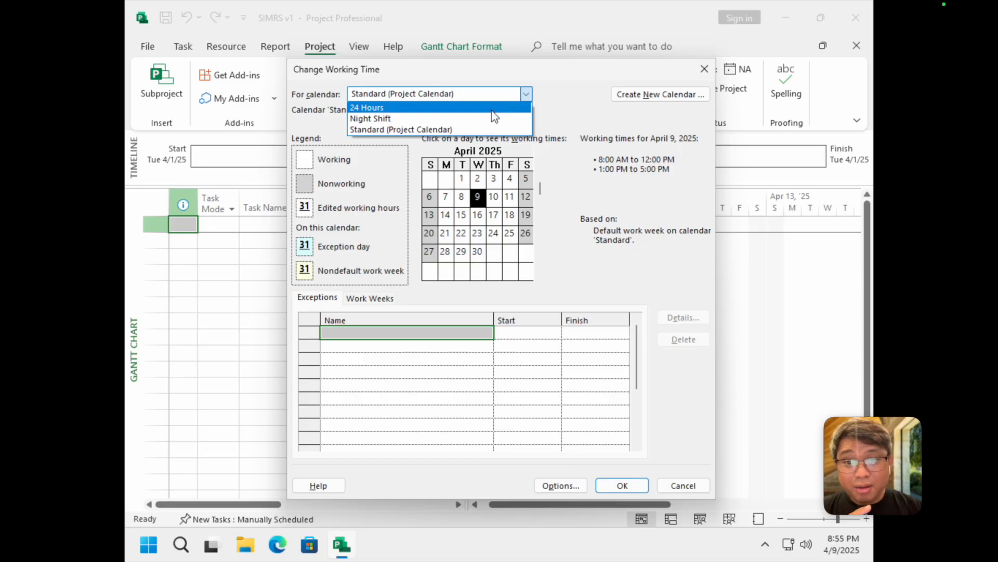
left_click(631, 95)
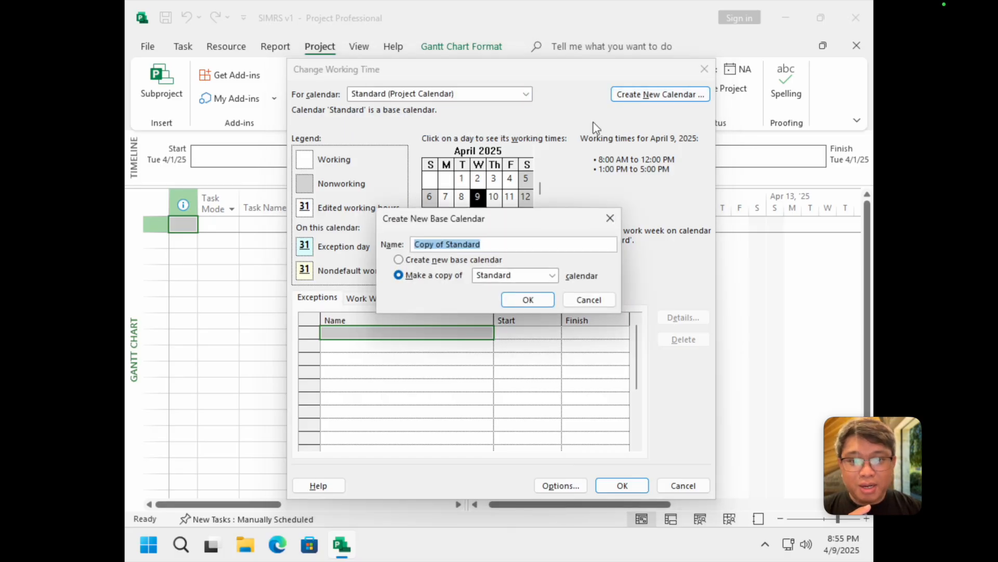
left_click(444, 246)
key("ctrl+a")
type("SIMRS")
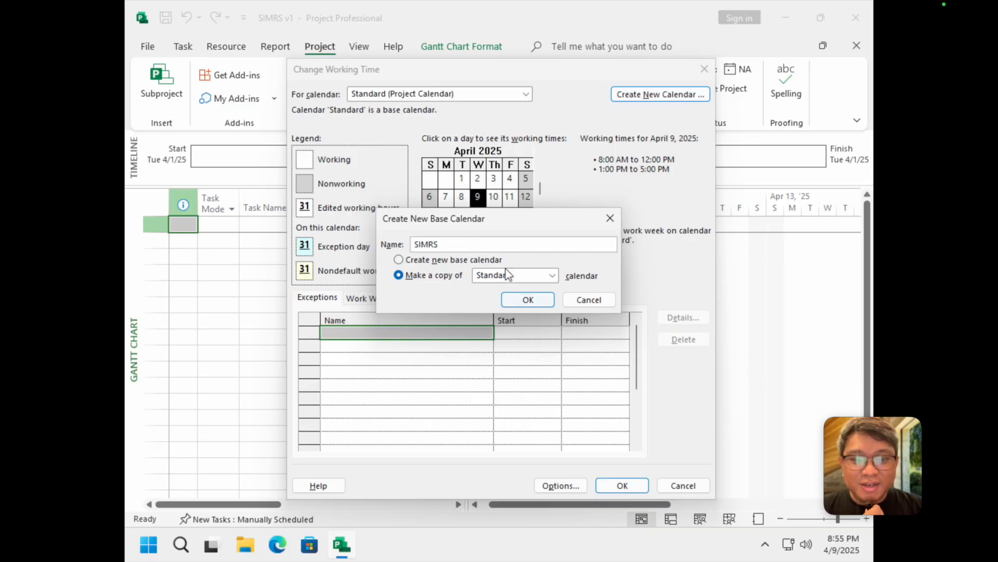
left_click(531, 277)
left_click(549, 274)
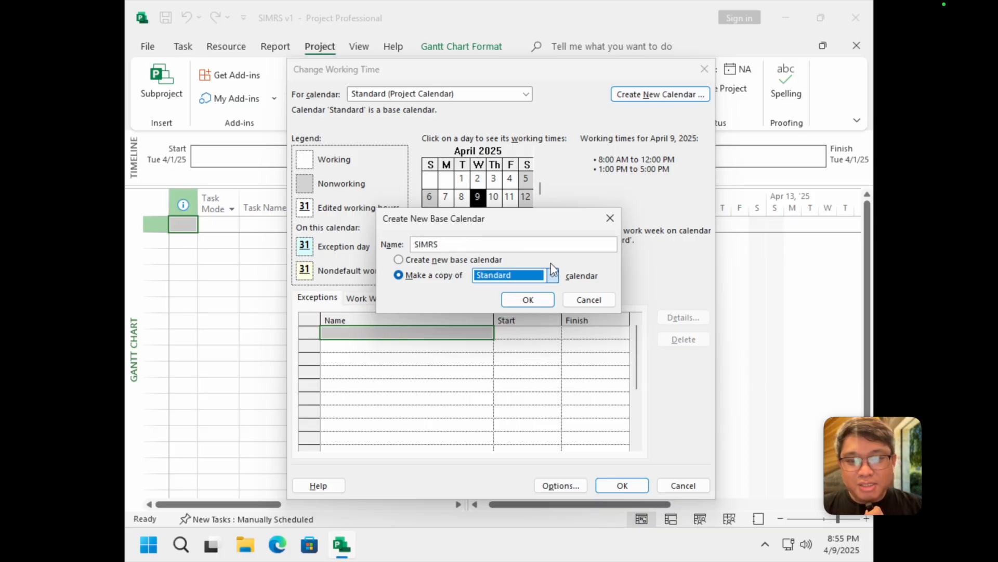
left_click(534, 301)
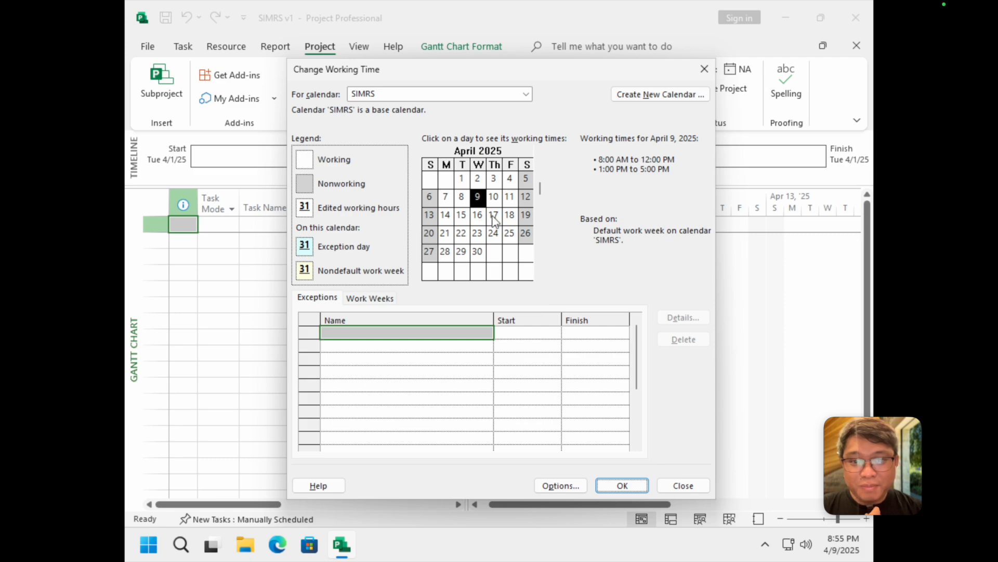
Step: In the schedule options, set the default start time to 7:00 AM and the default end time to 4:00 PM, and apply the working time changes
left_click(464, 182)
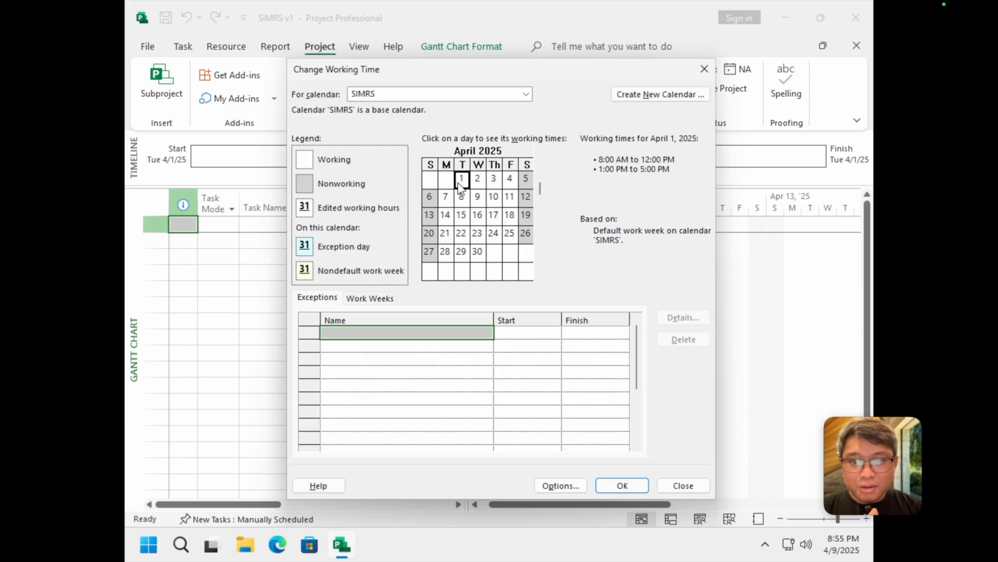
left_click(564, 485)
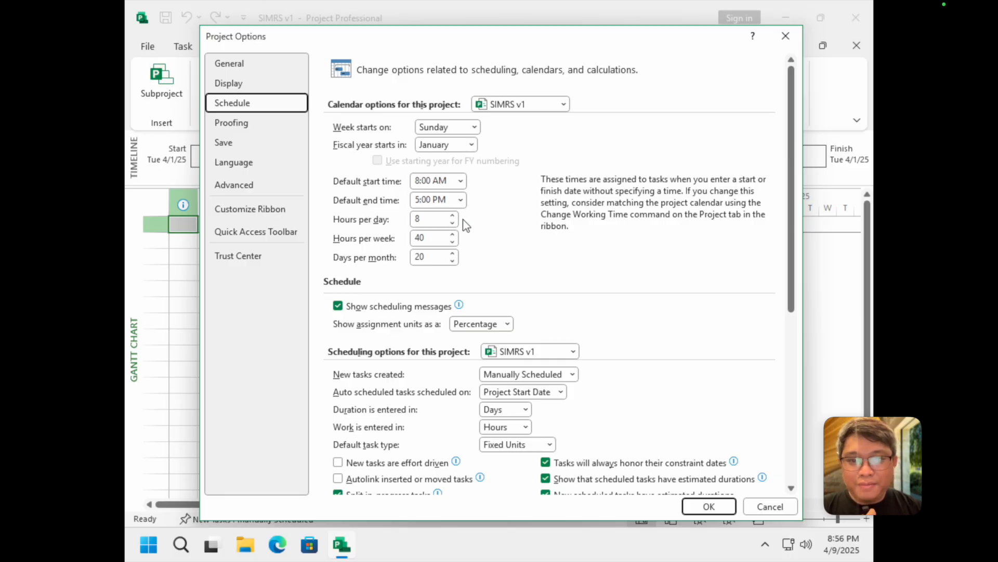
left_click(466, 186)
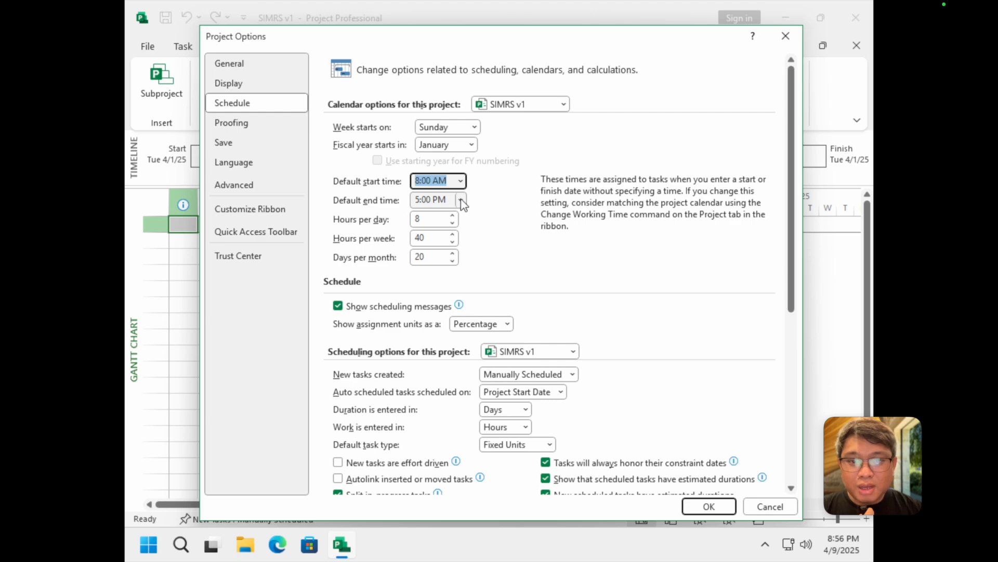
left_click(462, 182)
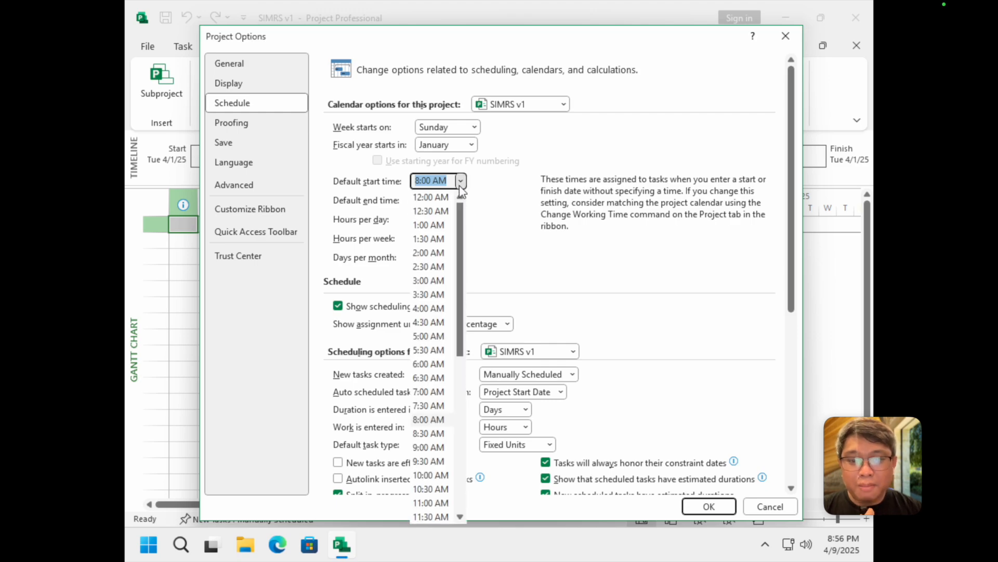
left_click(429, 407)
left_click(461, 200)
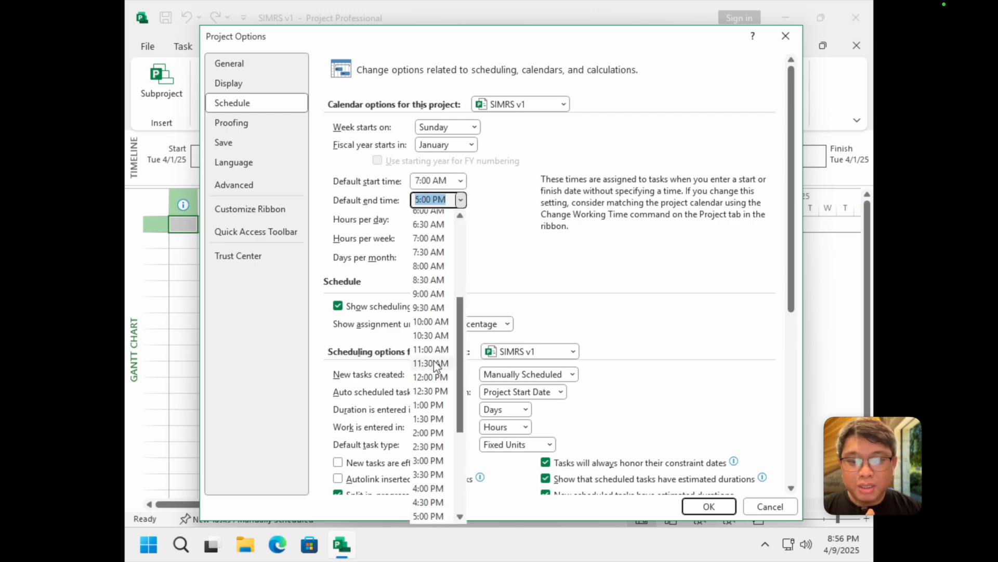
left_click(429, 488)
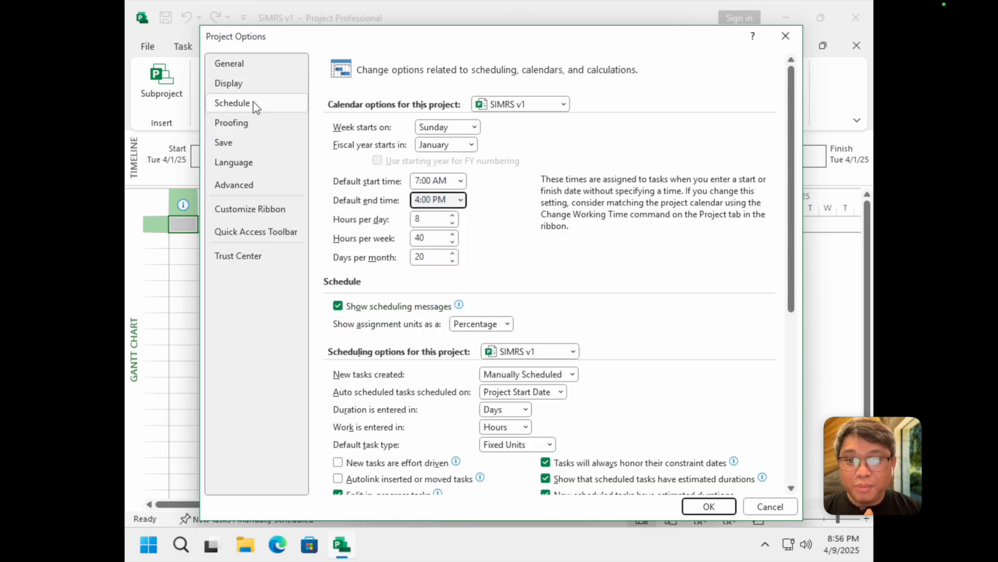
scroll(624, 419, "down", 3)
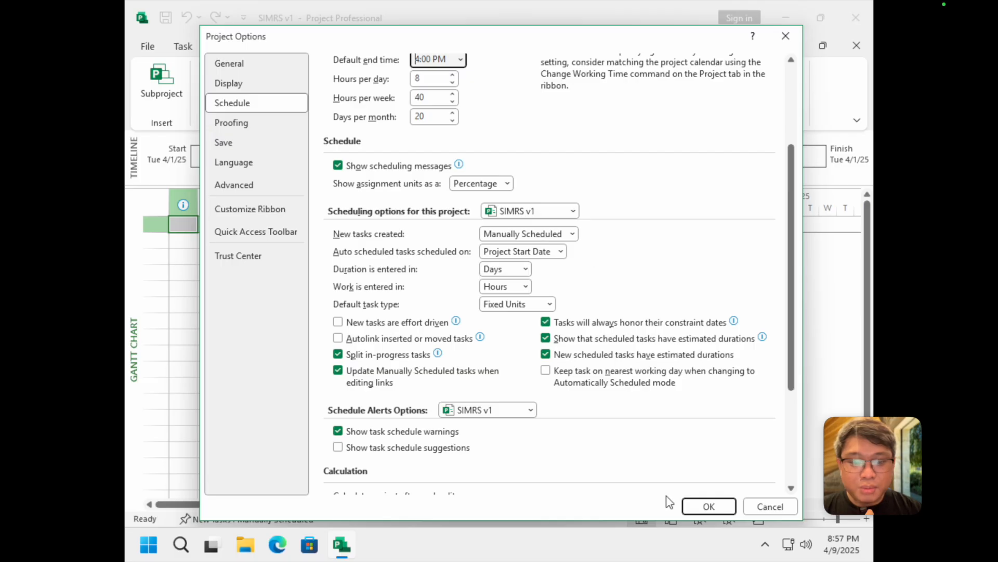
left_click(710, 506)
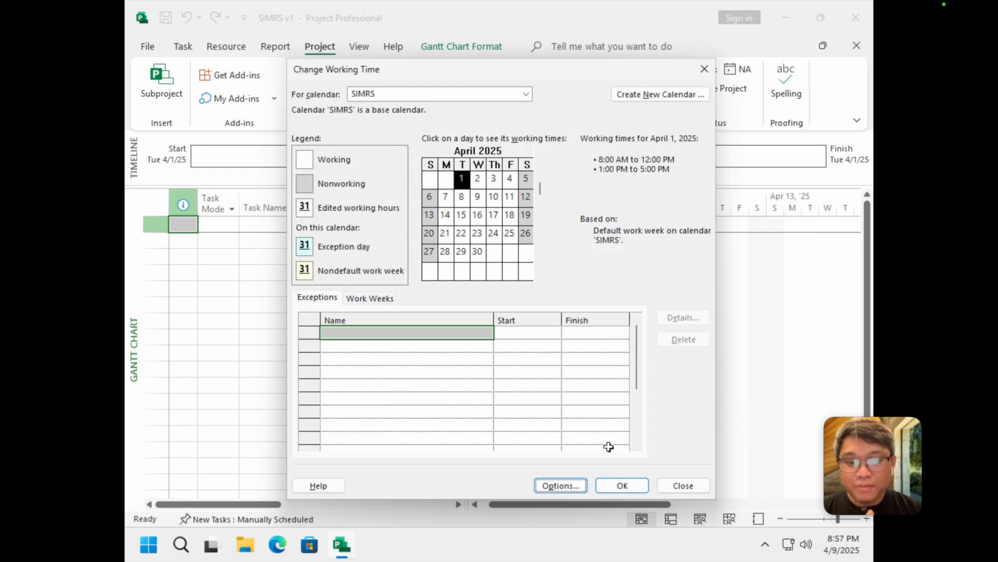
left_click(630, 485)
Step: Review the schedule options of SIMRS v1, examining the default working times, duration units and default task type choices
left_click(148, 46)
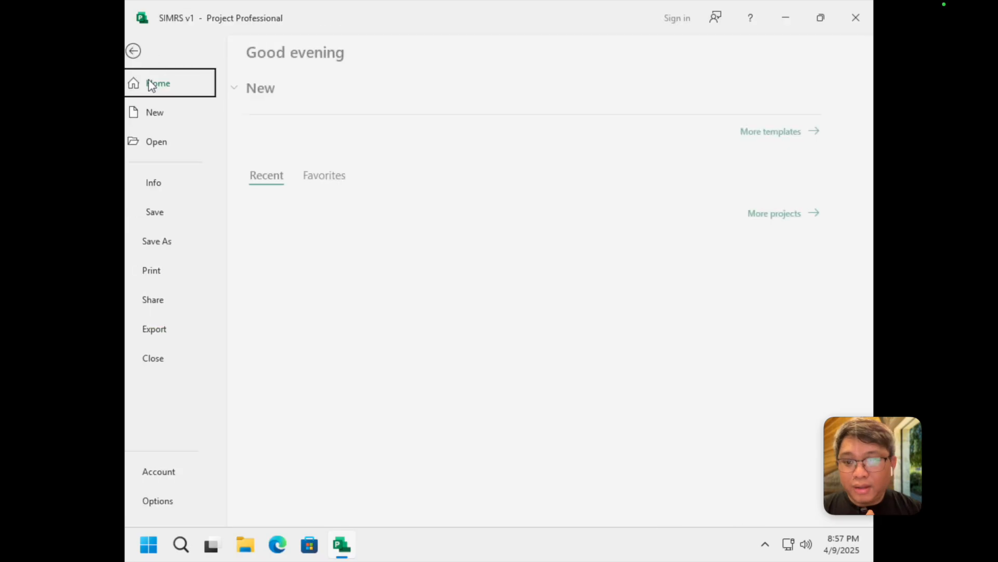
left_click(176, 501)
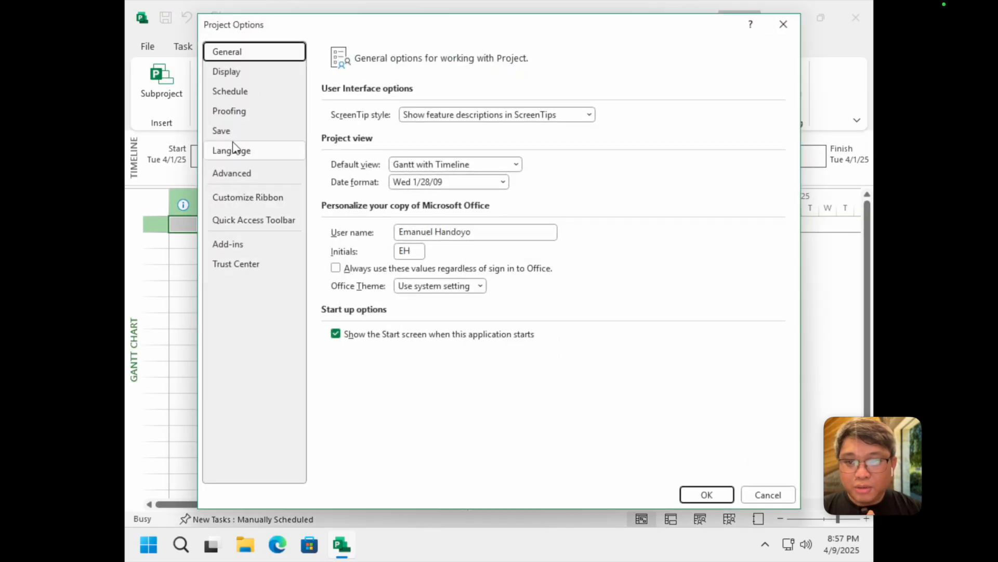
left_click(240, 93)
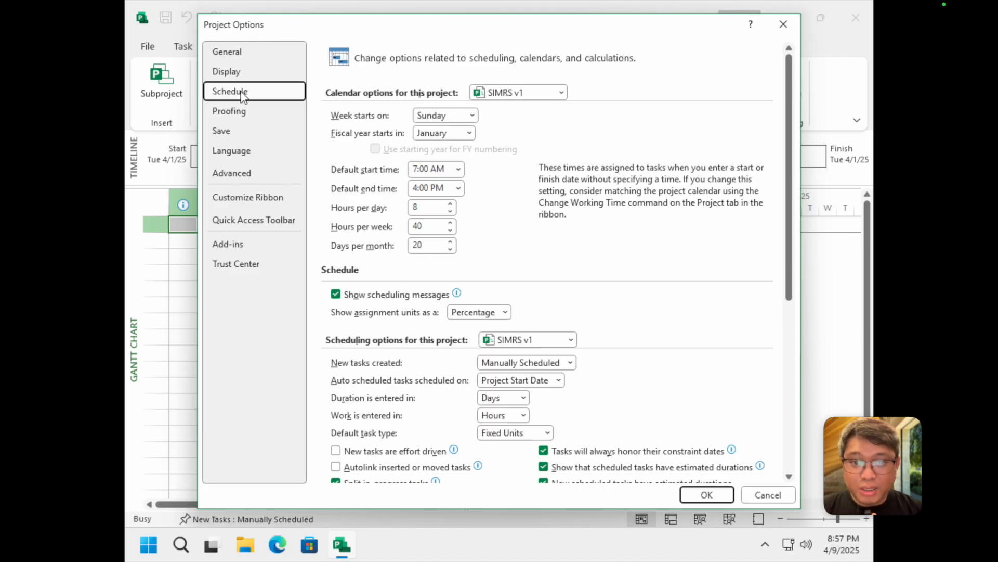
scroll(546, 274, "down", 3)
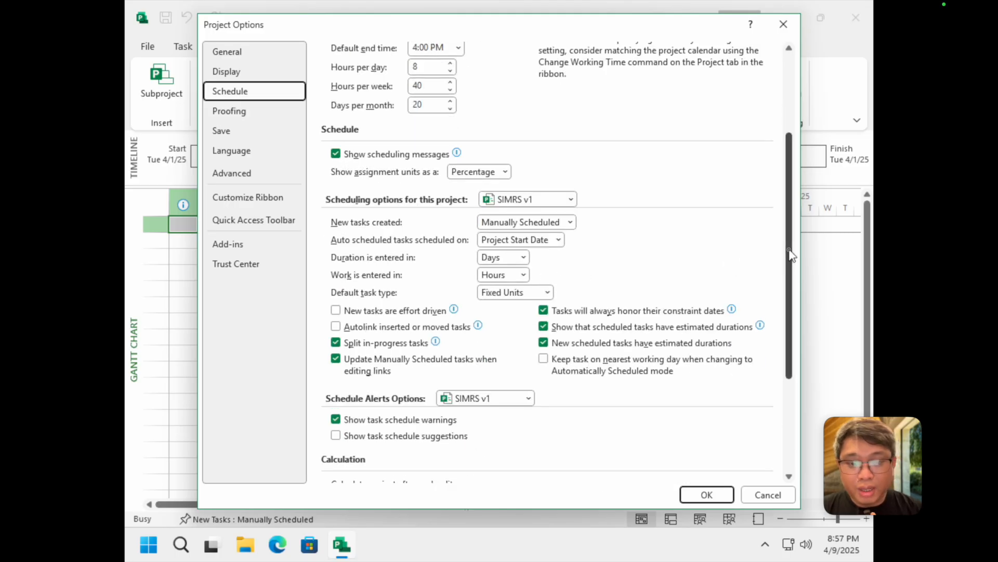
left_click_drag(790, 254, 789, 264)
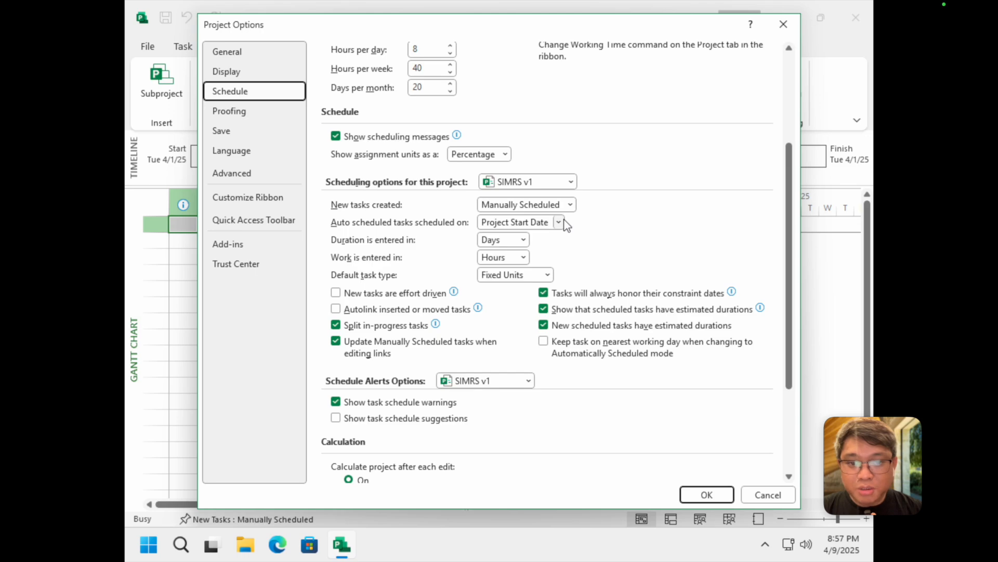
left_click(524, 240)
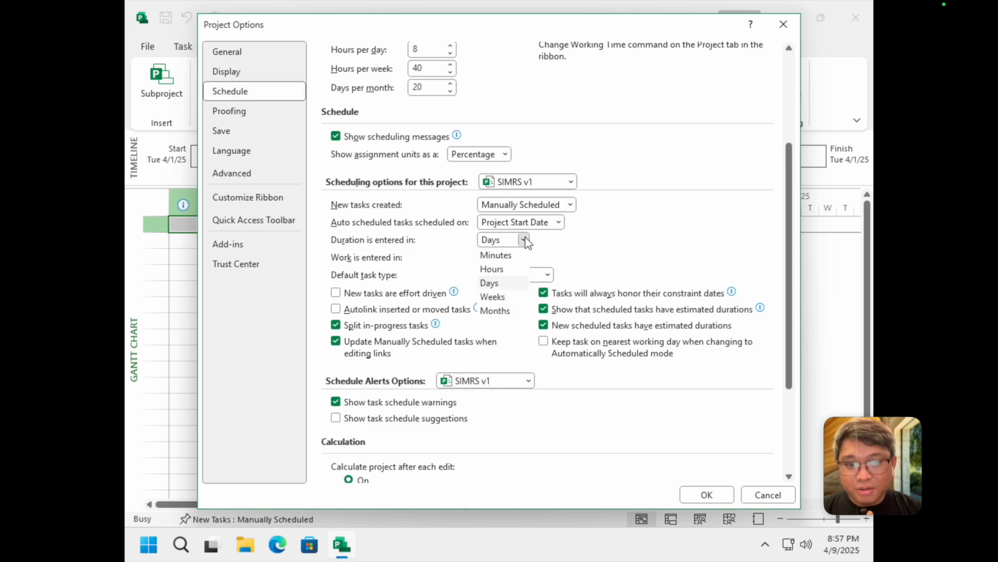
left_click(547, 239)
left_click(523, 240)
left_click(581, 239)
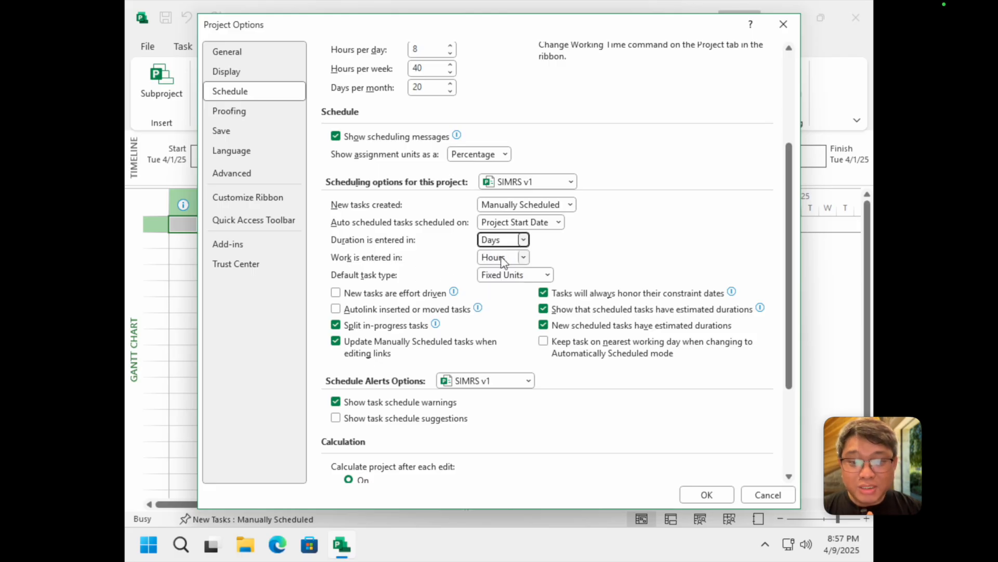
left_click(548, 275)
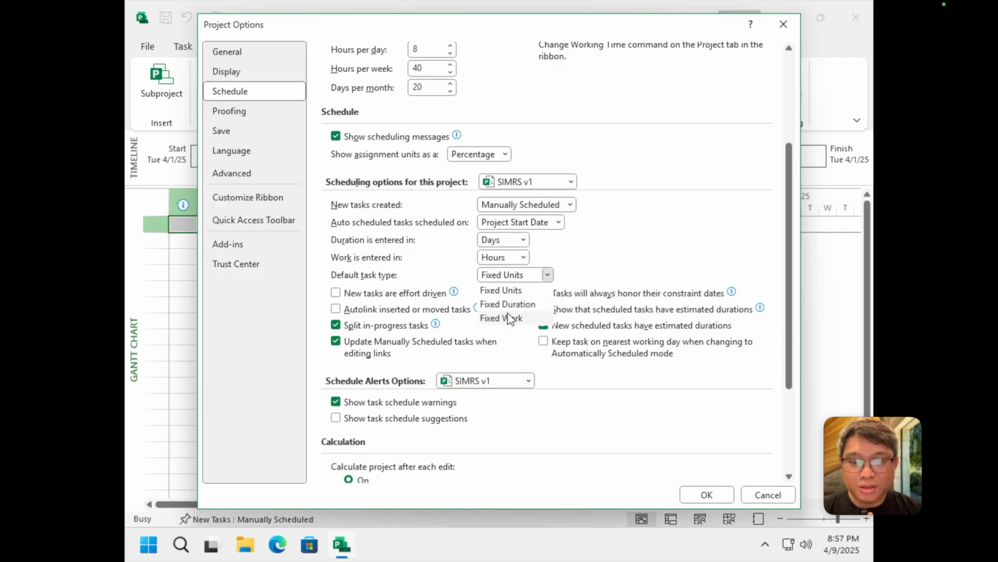
left_click(602, 253)
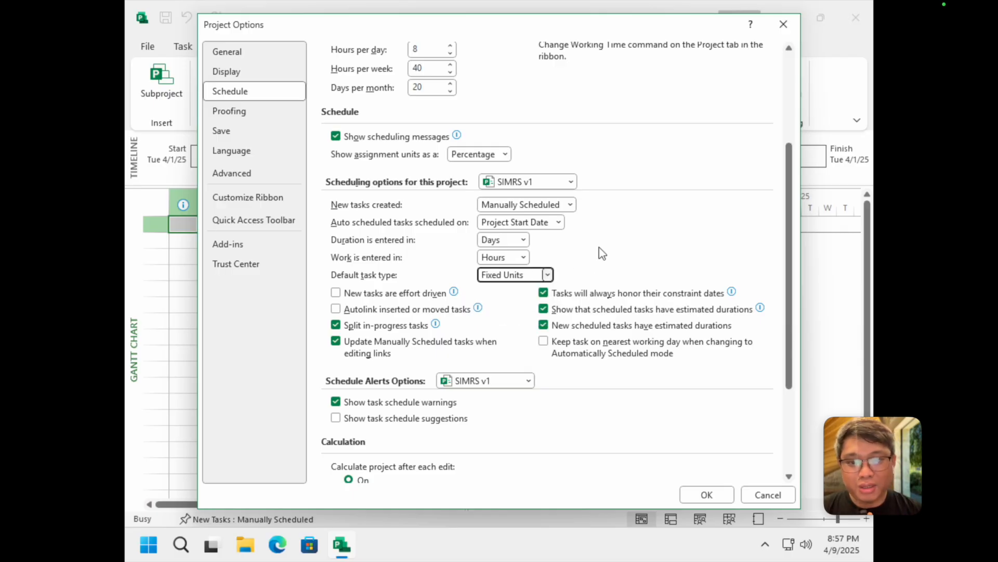
key("Return")
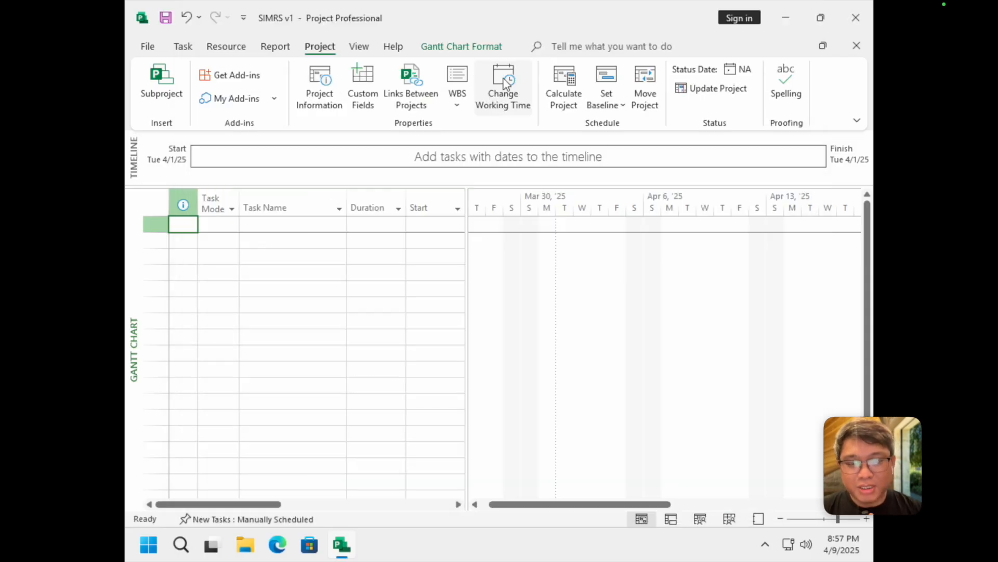
Step: Add a nonworking exception named "Jumat Agung" on 4/18/2025 to the SIMRS calendar
left_click(510, 83)
left_click(507, 79)
left_click(494, 121)
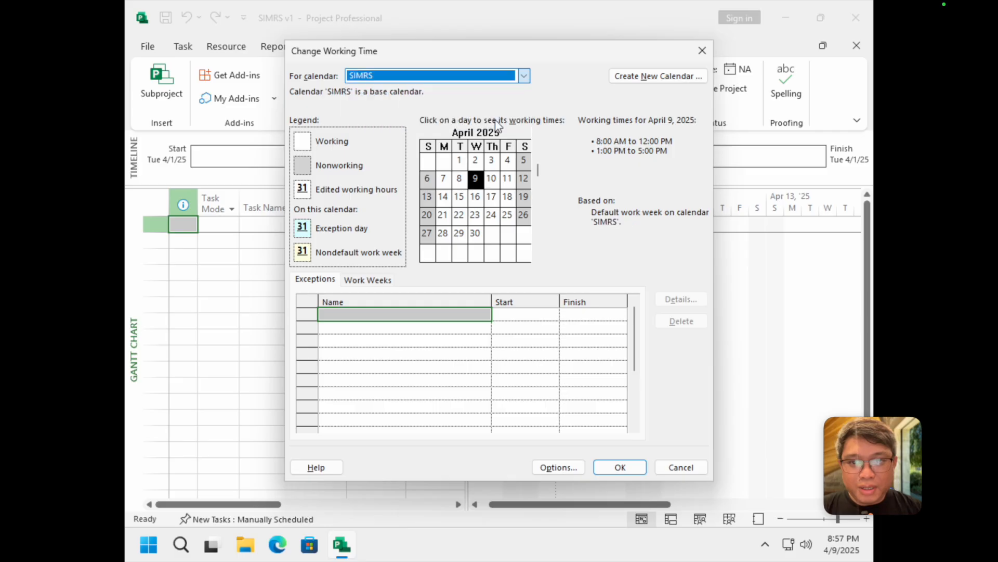
left_click(507, 199)
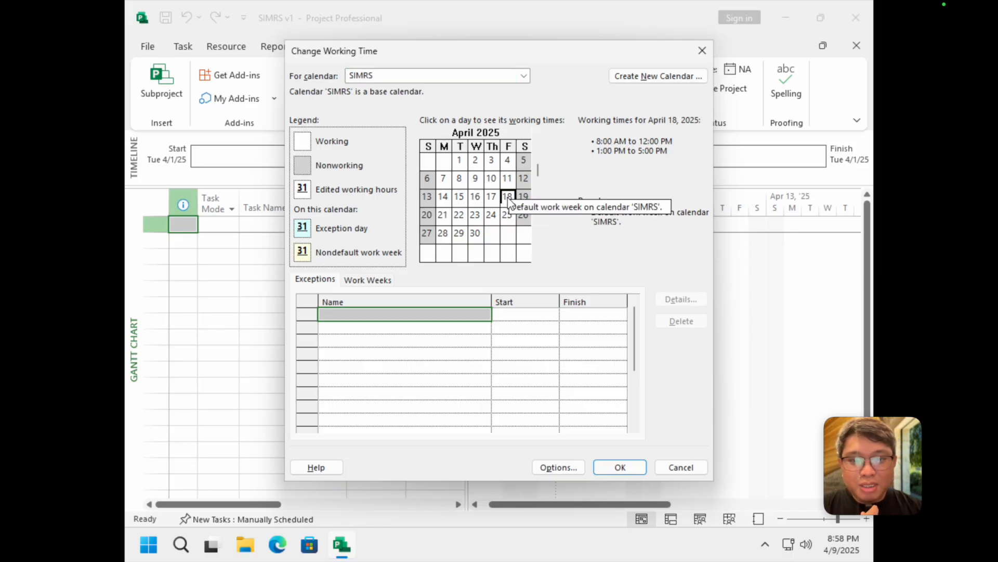
left_click(424, 314)
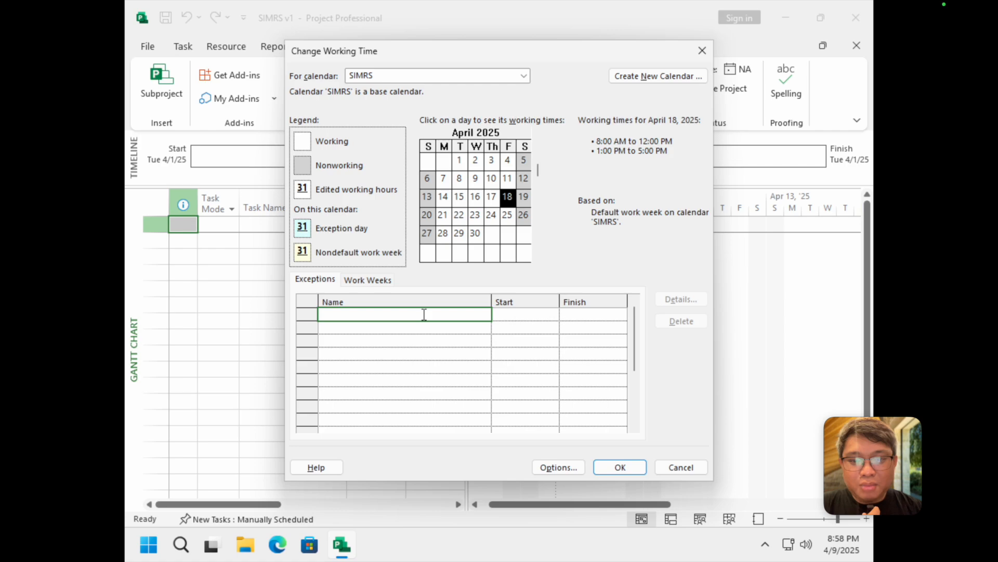
type("Jumat Agung")
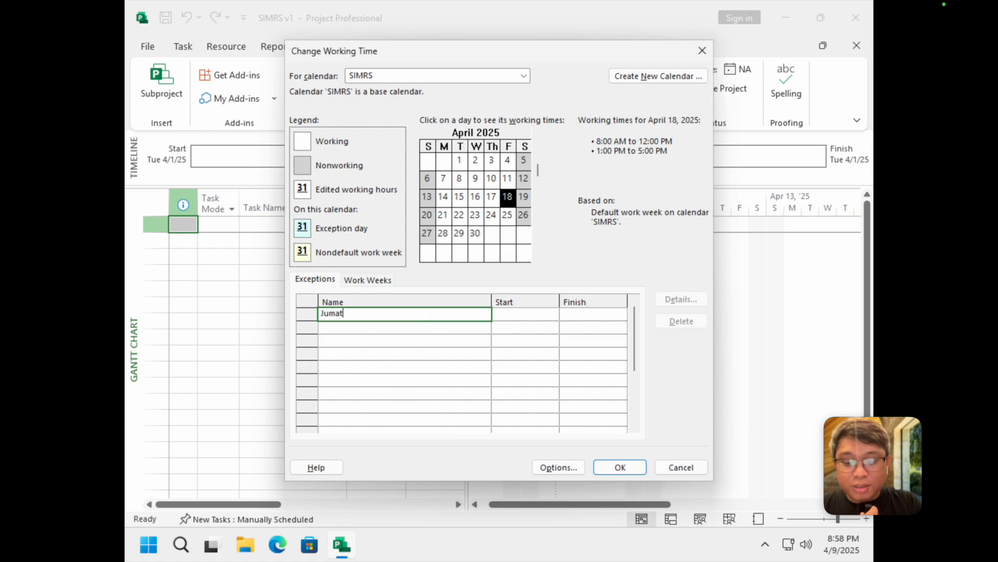
left_click(509, 197)
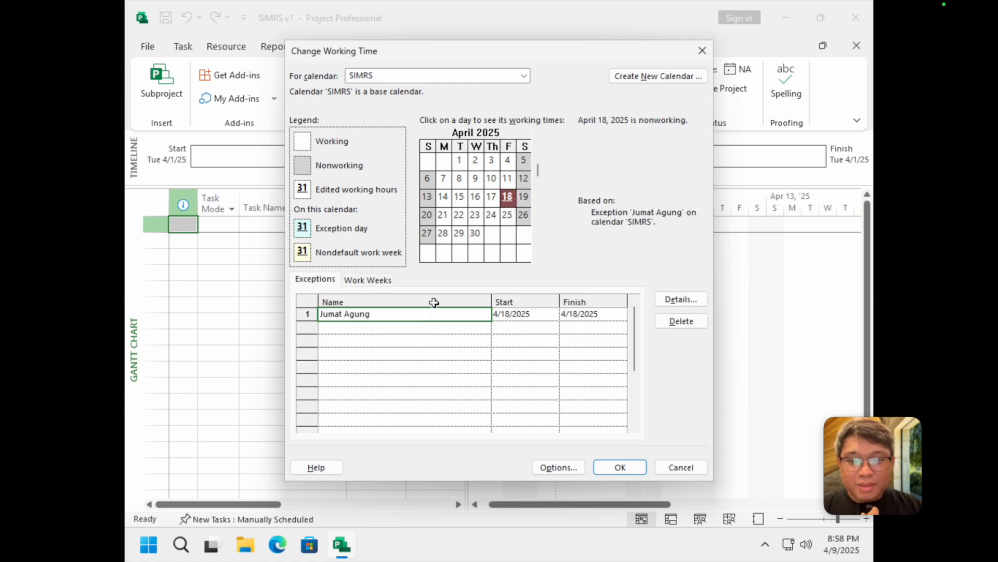
left_click(509, 314)
left_click(575, 317)
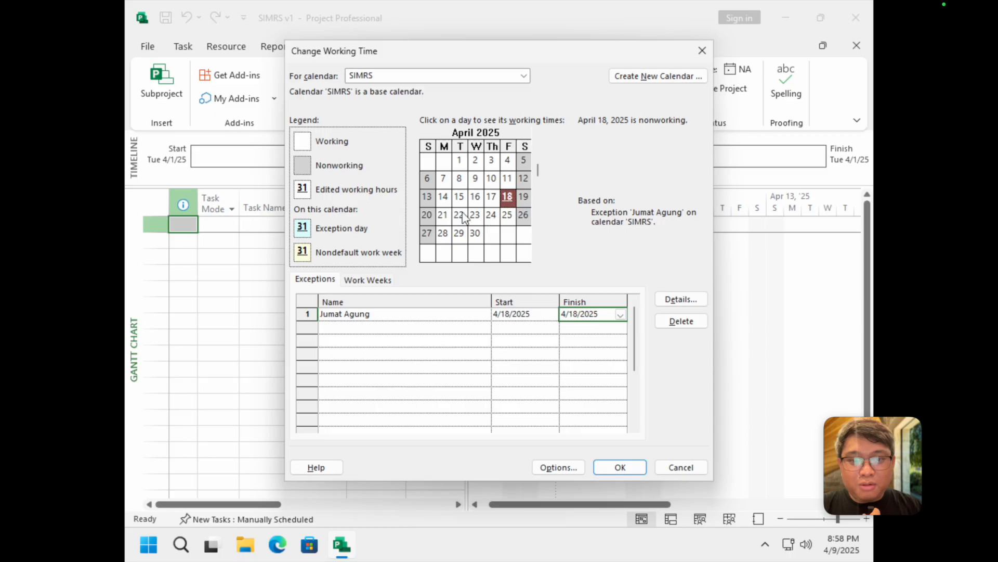
Step: Add a nonworking exception named "cuti bersama" from 4/21/2025 to 4/23/2025 to the SIMRS calendar
left_click(443, 216)
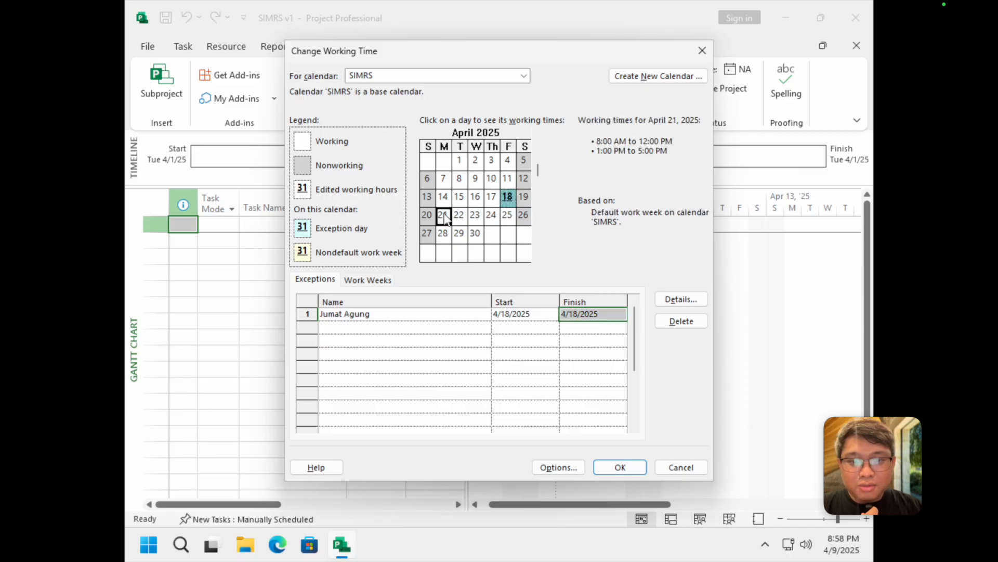
left_click_drag(445, 217, 476, 217)
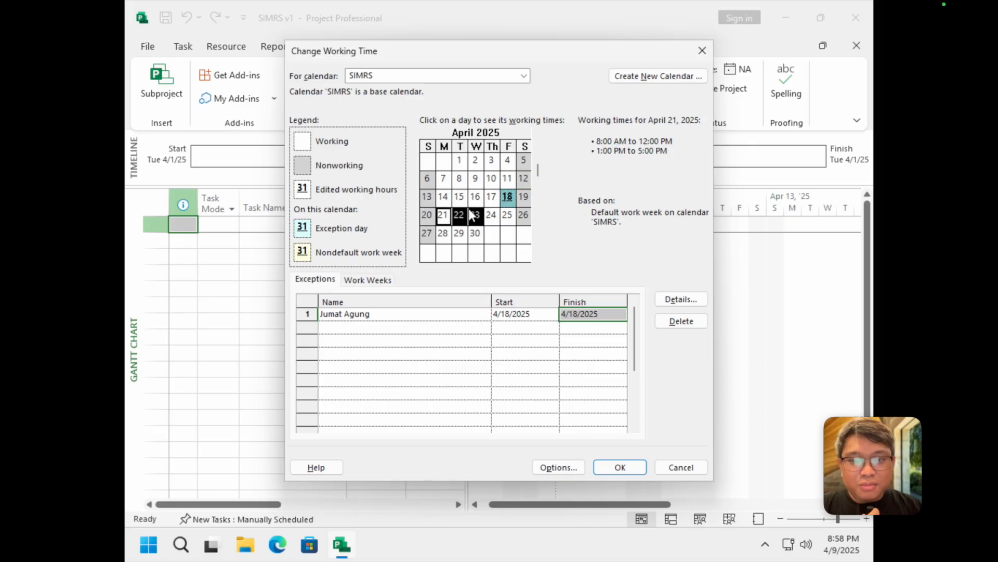
left_click(431, 326)
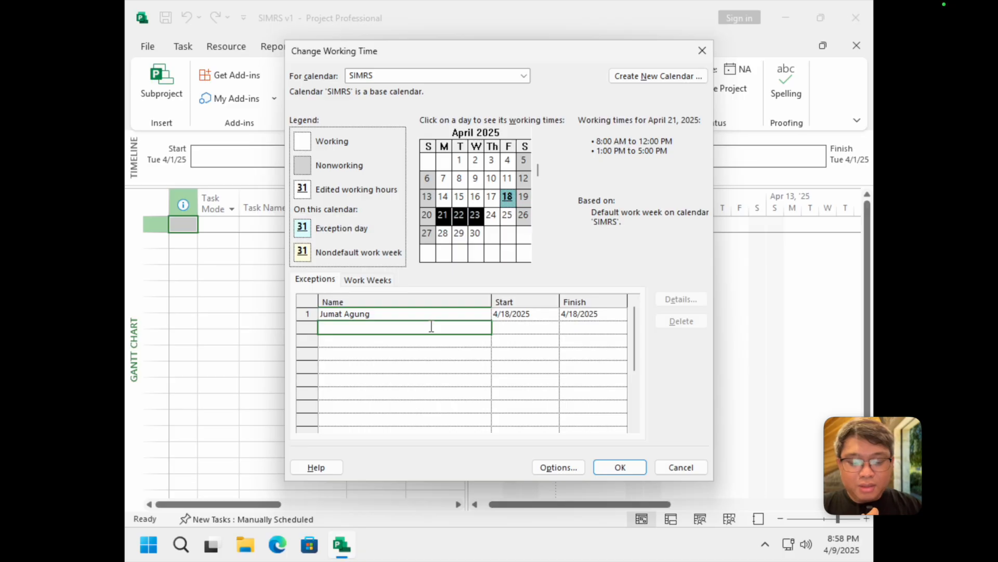
type("cuti bersama")
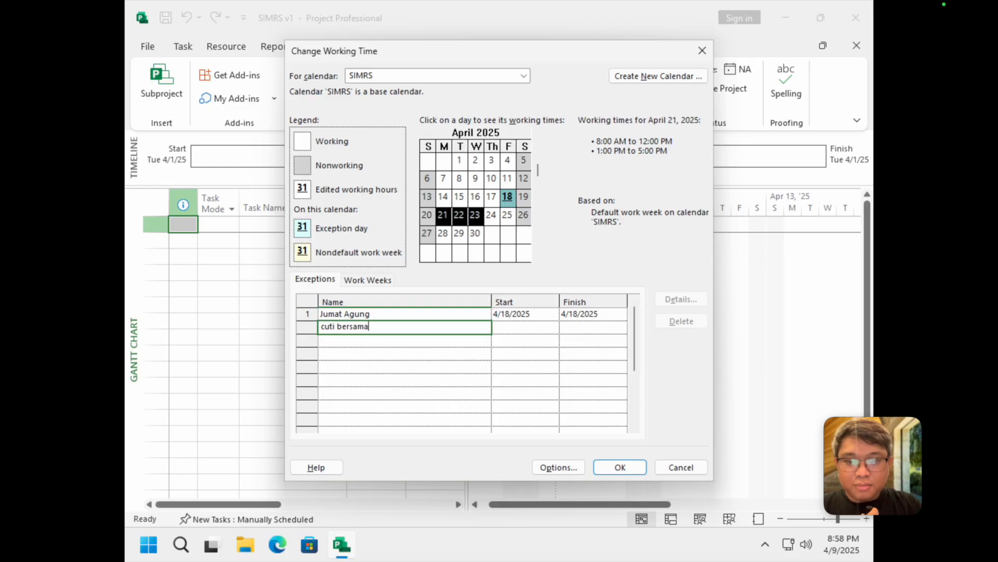
left_click(513, 342)
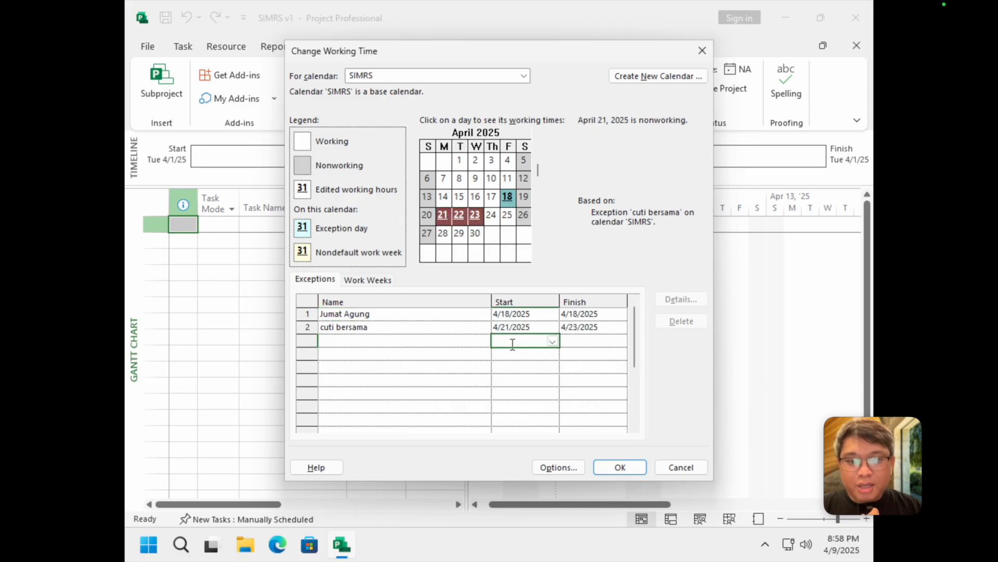
left_click(456, 221)
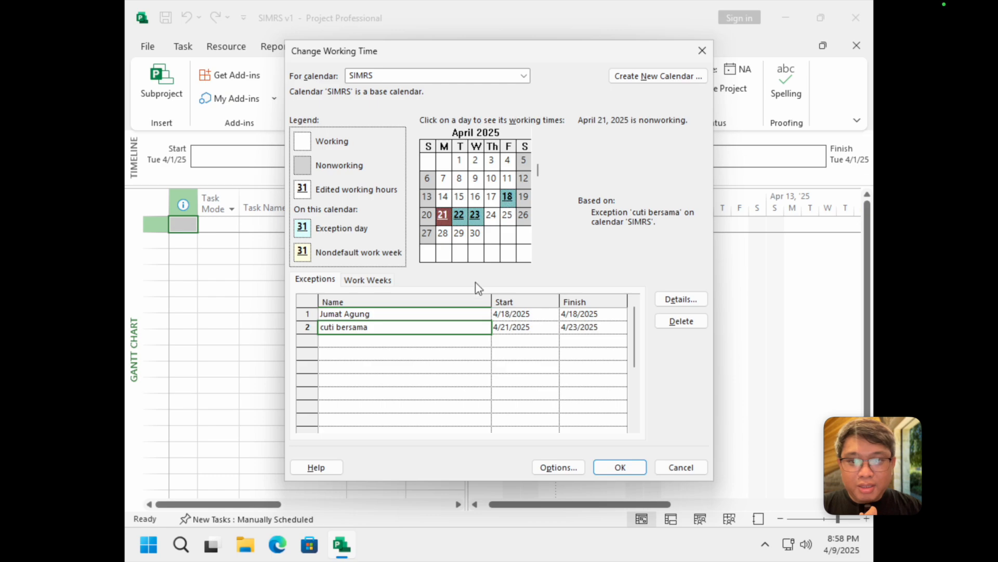
Step: Check the Saturday dates in the April 2025 calendar and examine the details of the "Jumat Agung" exception
left_click(522, 215)
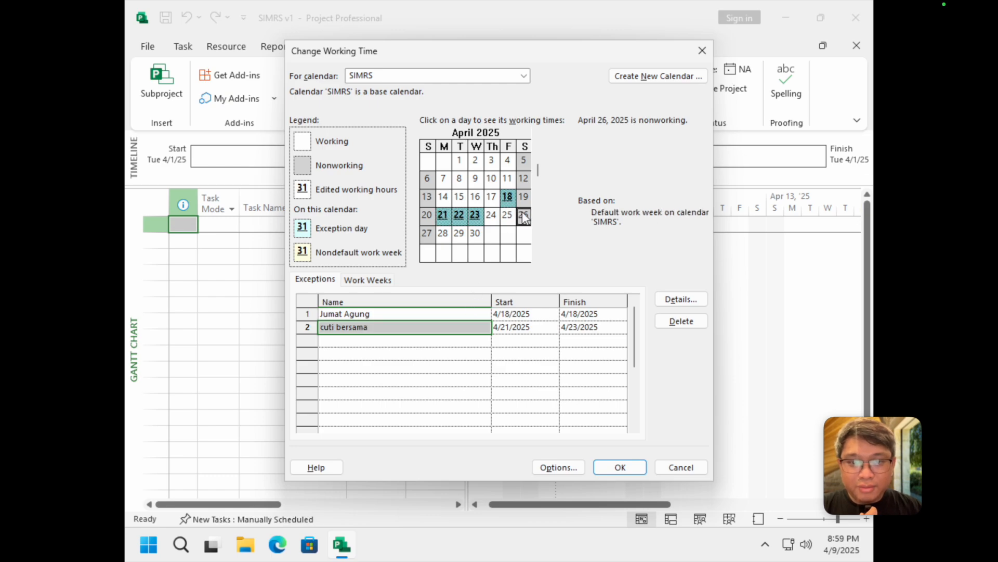
left_click(524, 196)
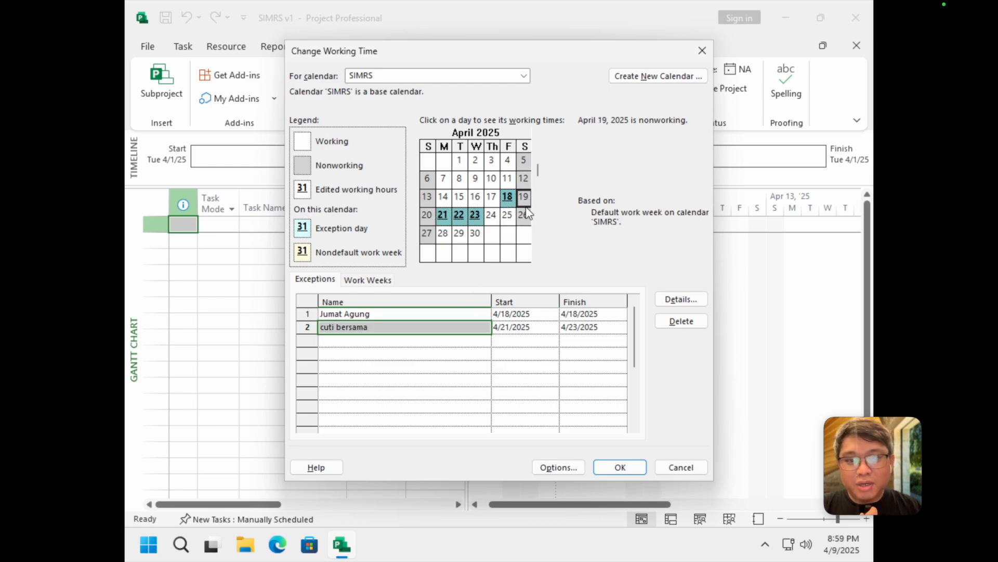
left_click(525, 216)
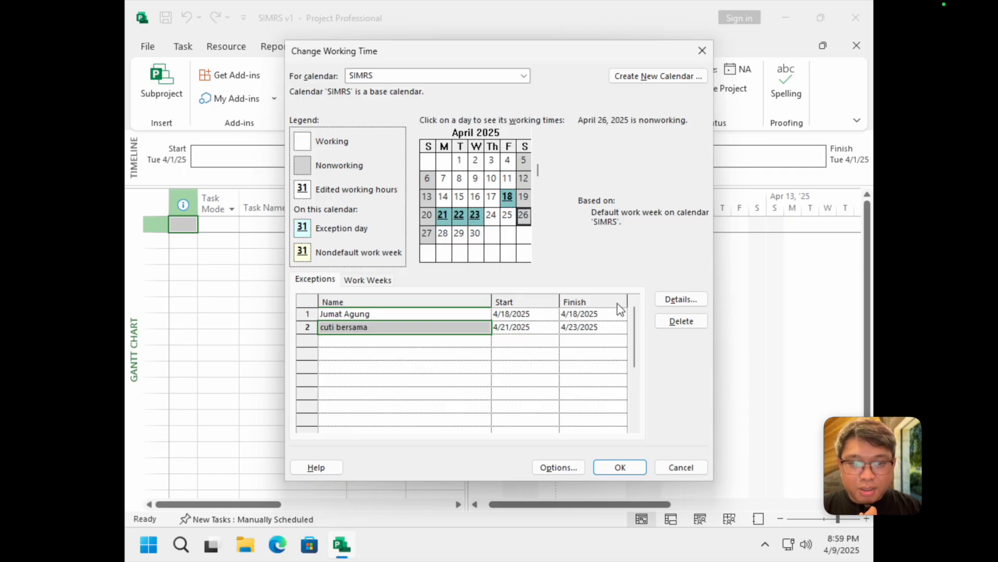
left_click(437, 314)
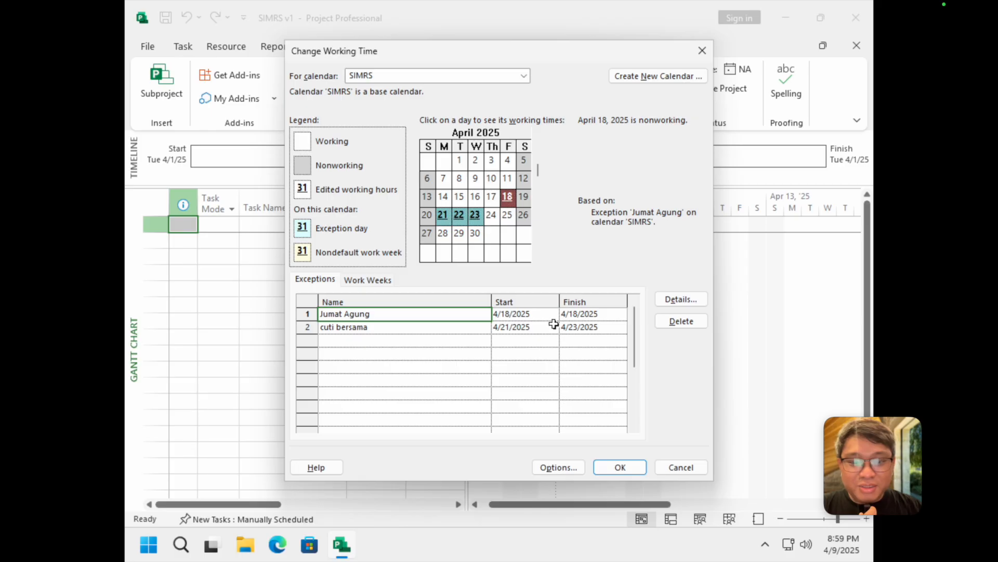
left_click(671, 302)
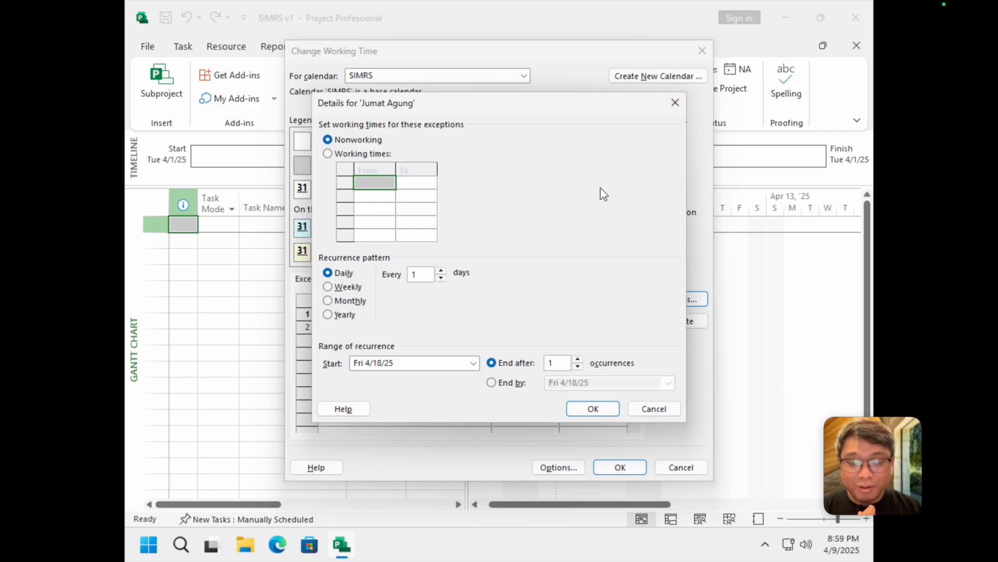
left_click(676, 100)
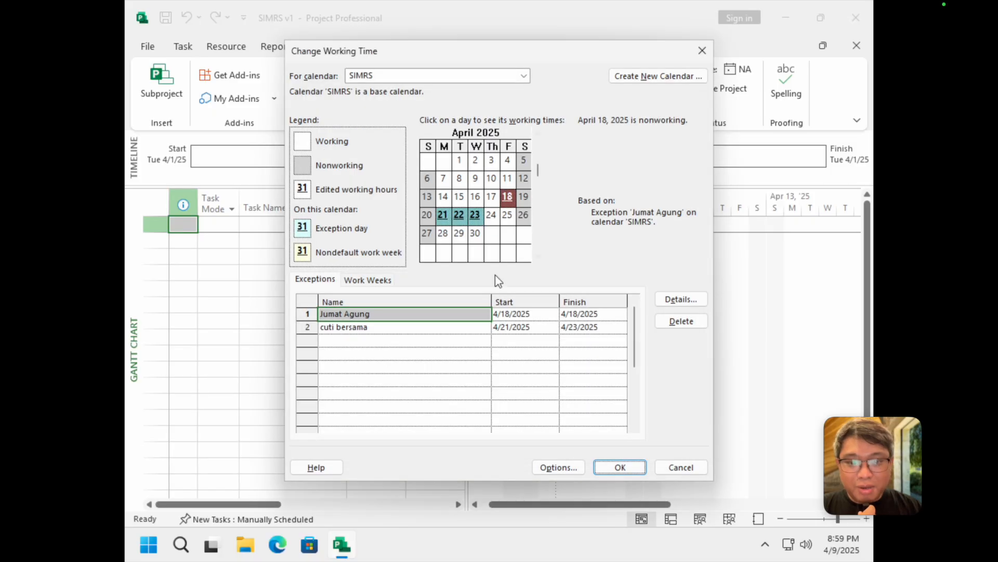
Step: Review the details of the "cuti bersama" exception and delete it from the SIMRS calendar
left_click(453, 327)
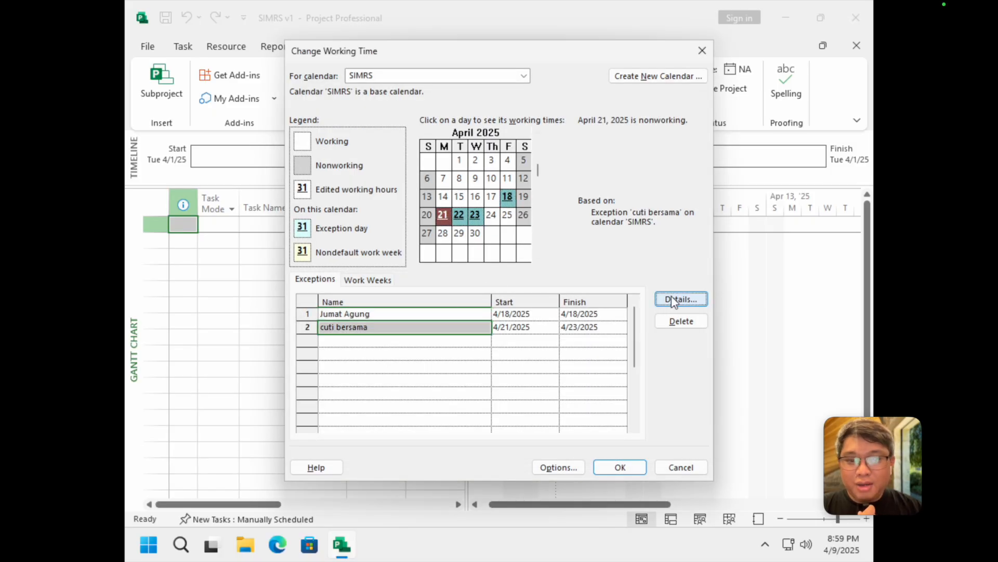
left_click(671, 299)
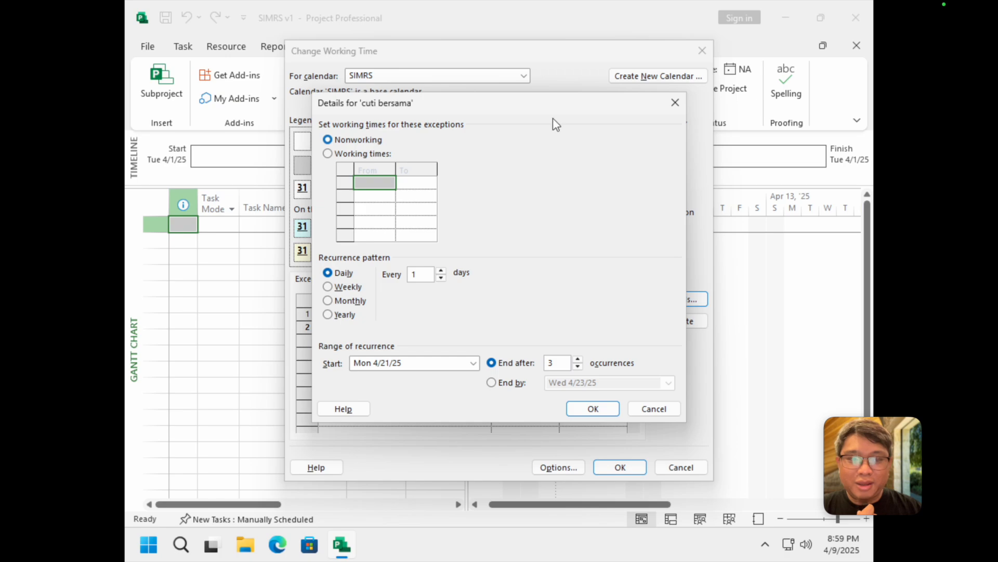
left_click(675, 103)
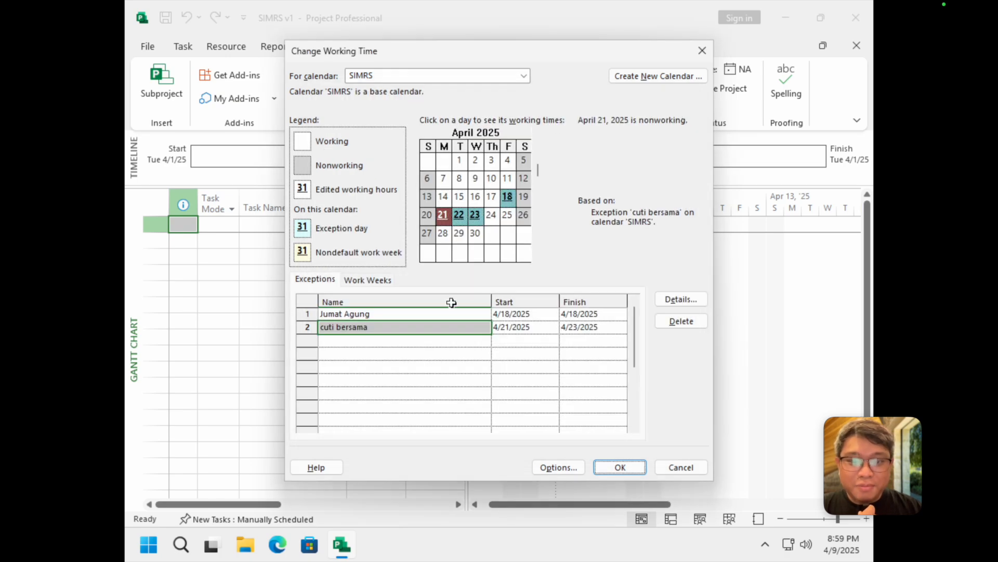
left_click(677, 322)
Step: In the schedule options, set the default start time to 8:00 AM and the hours per day to 7
left_click(563, 468)
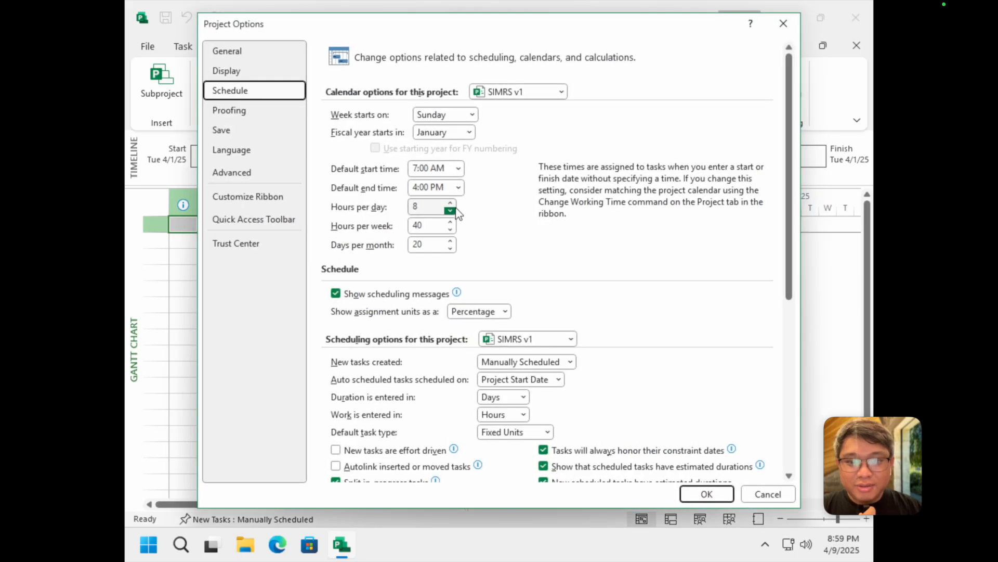
left_click(459, 169)
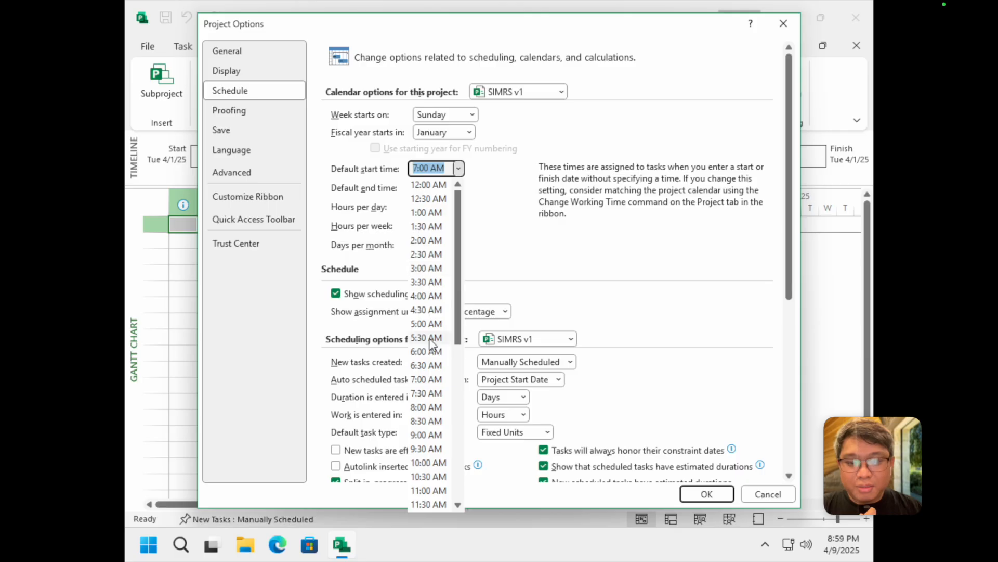
left_click(432, 408)
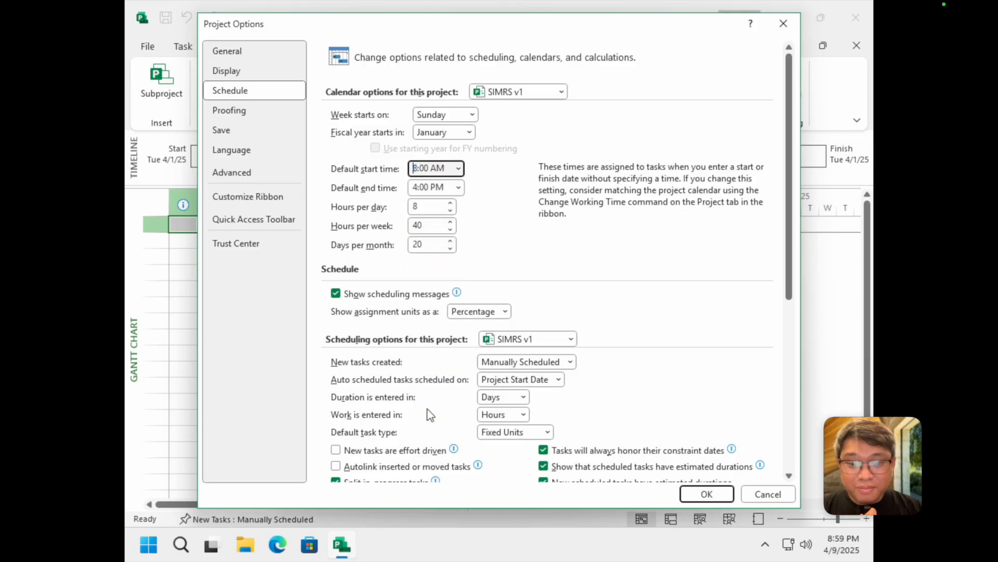
left_click(450, 210)
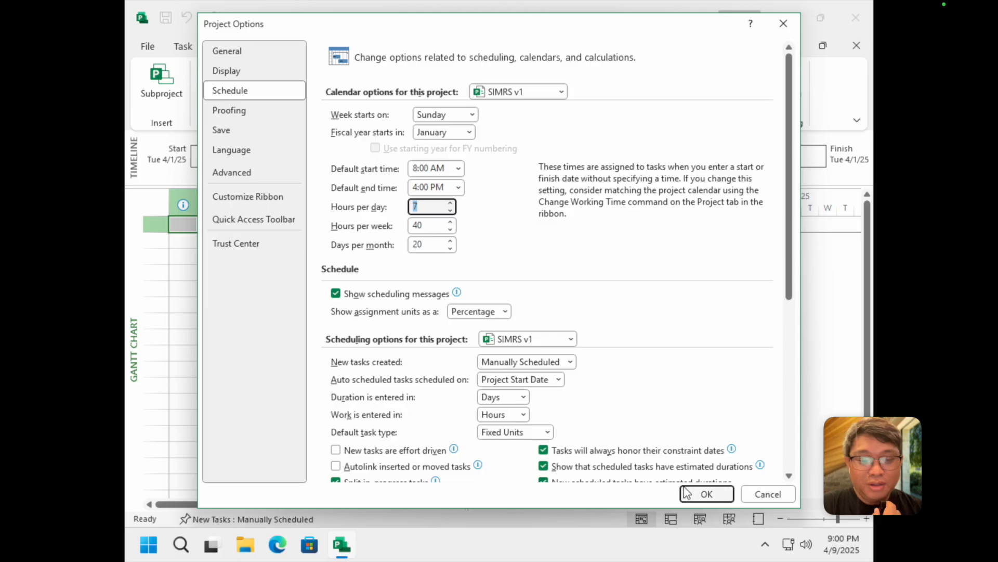
left_click(695, 492)
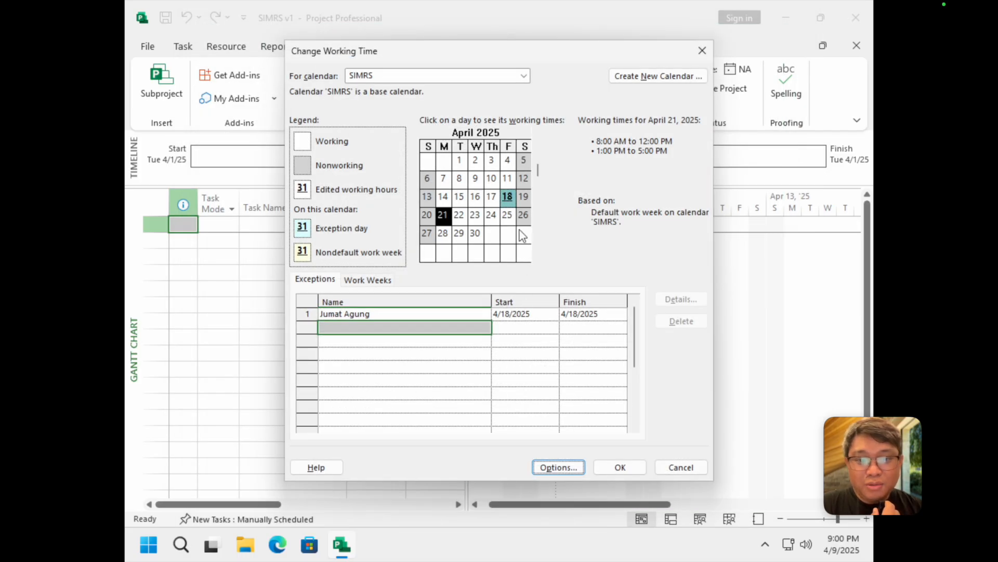
Step: Add an exception named "kerja setengah hari" on Saturday 4/5/2025 to the SIMRS calendar
left_click(522, 161)
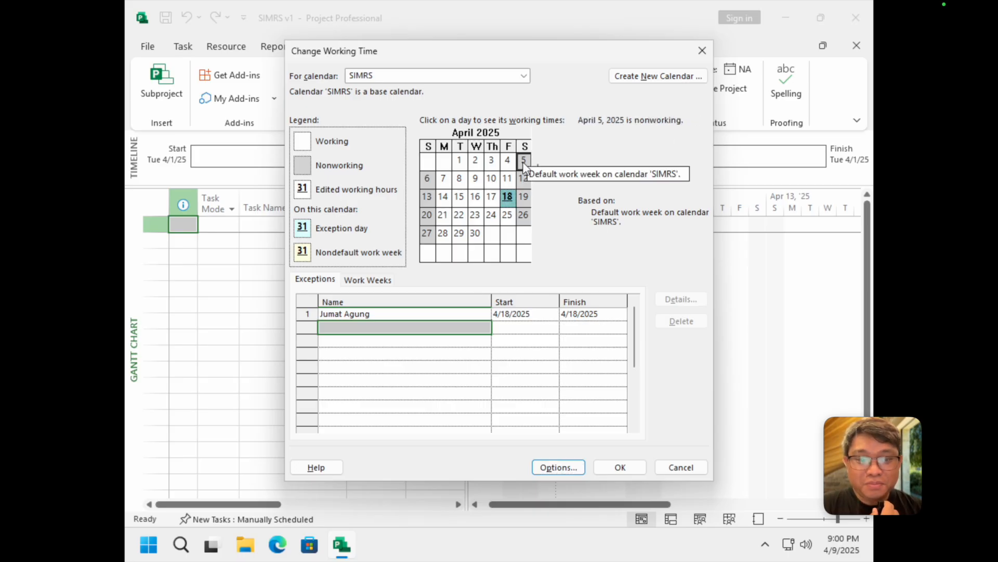
left_click(416, 329)
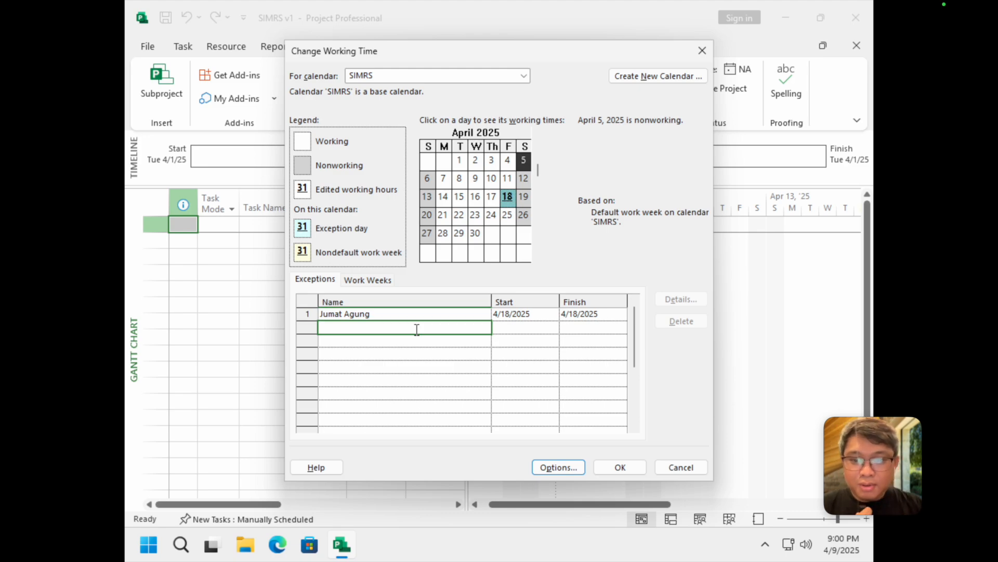
type("kerja setengah h")
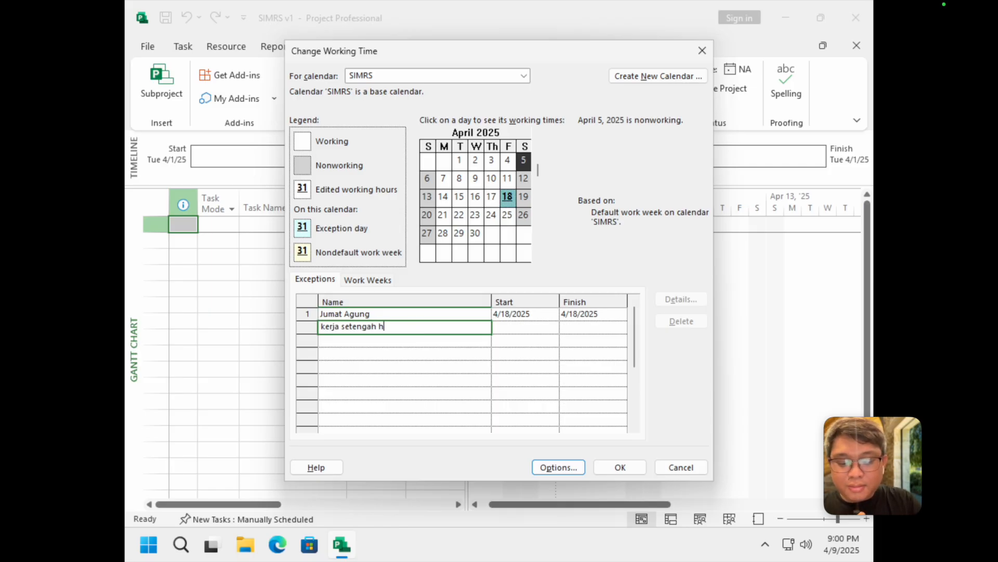
type("ari")
left_click(510, 326)
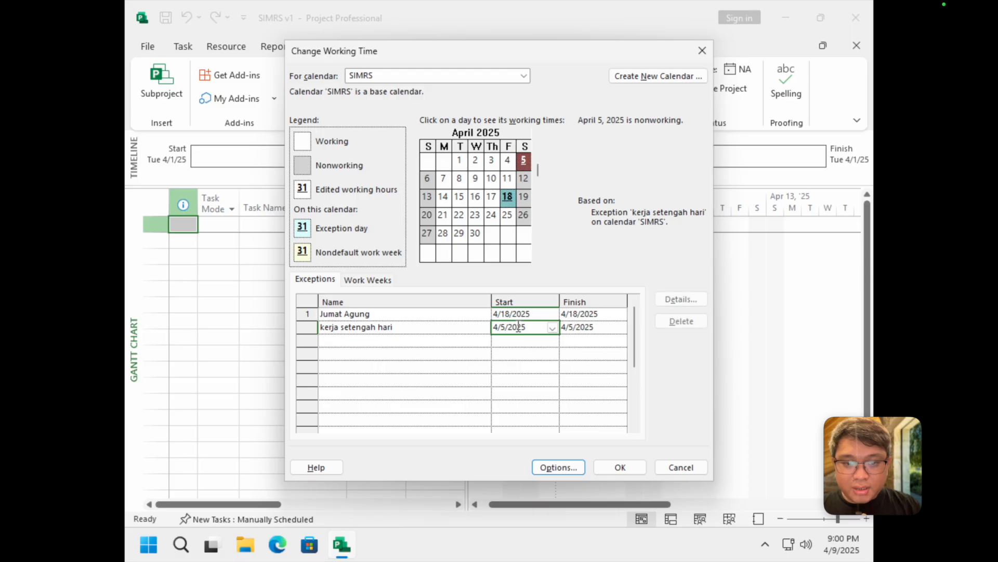
left_click(573, 326)
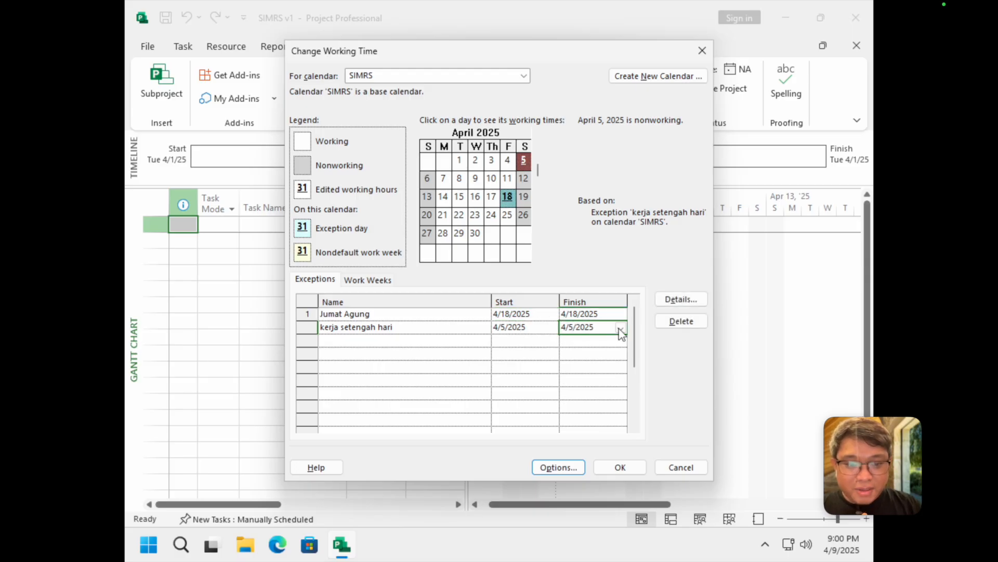
left_click(471, 327)
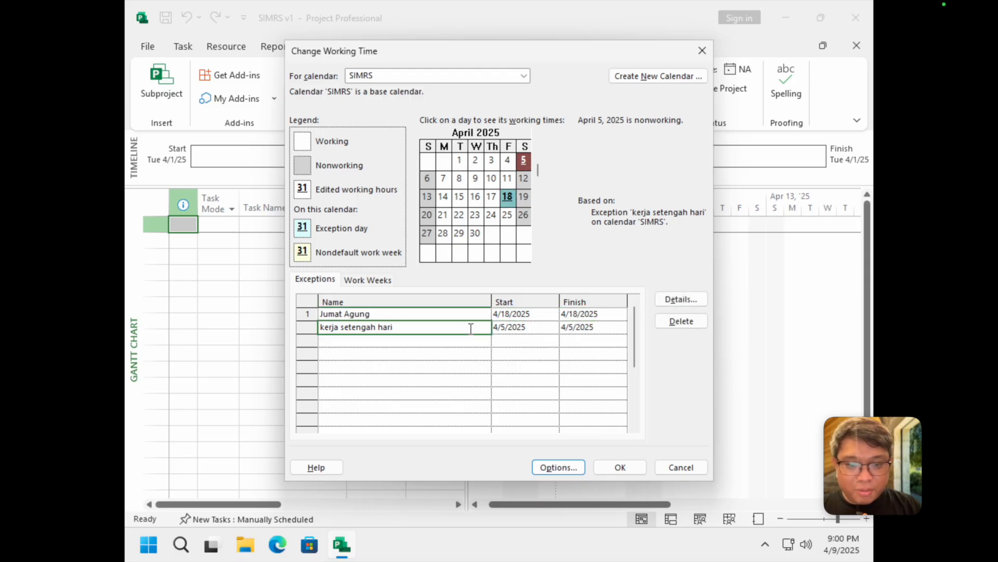
Step: Give the "kerja setengah hari" exception working times of 7:00 AM to 12:00 PM and 12:00 PM to 1:00 PM
left_click(681, 300)
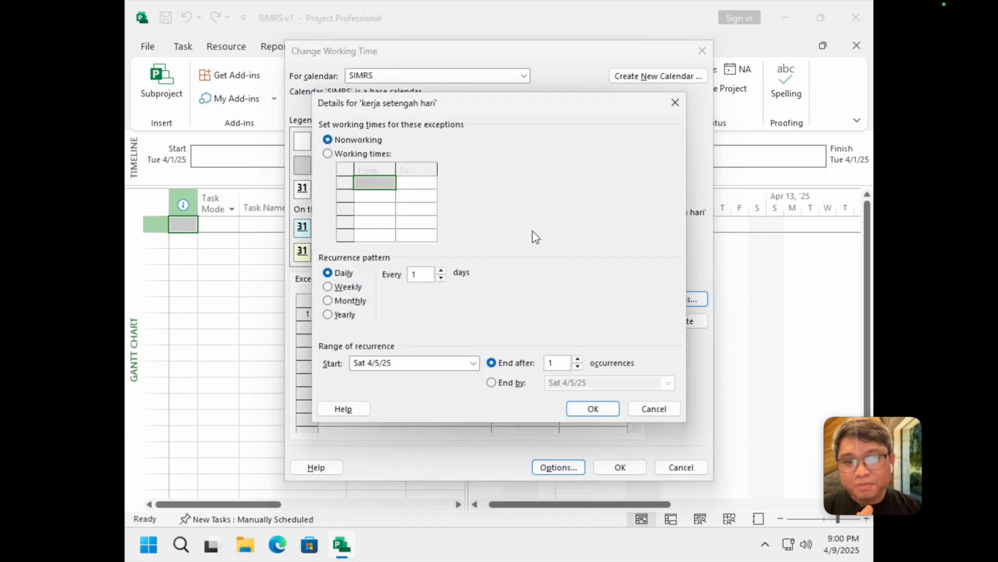
left_click(367, 154)
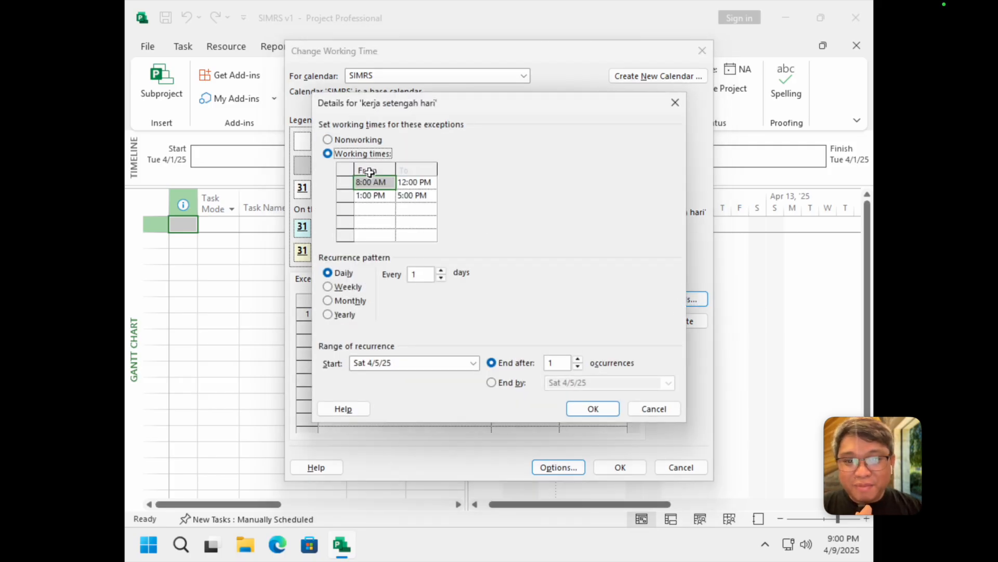
left_click(397, 182)
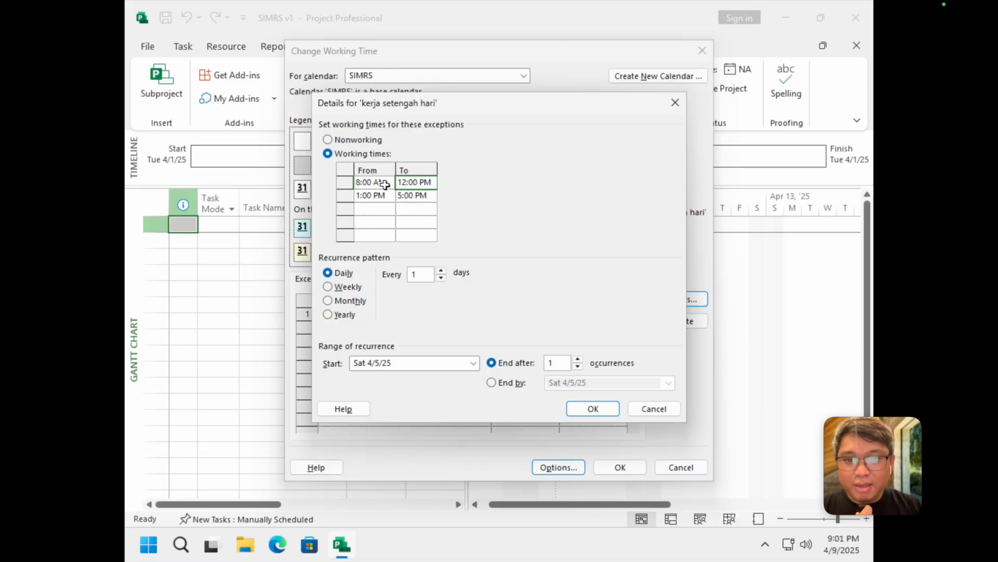
left_click(378, 182)
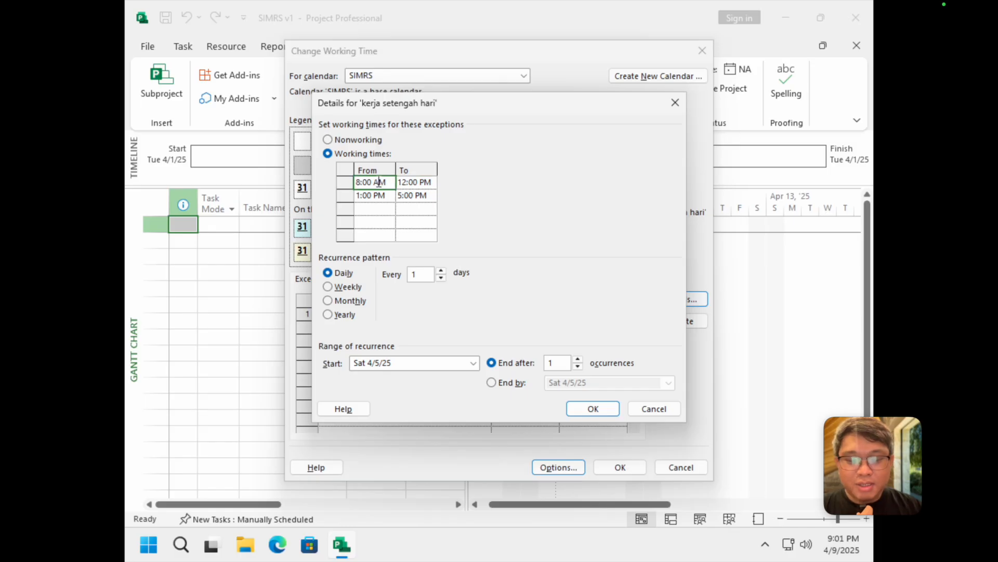
type("7")
key("Return")
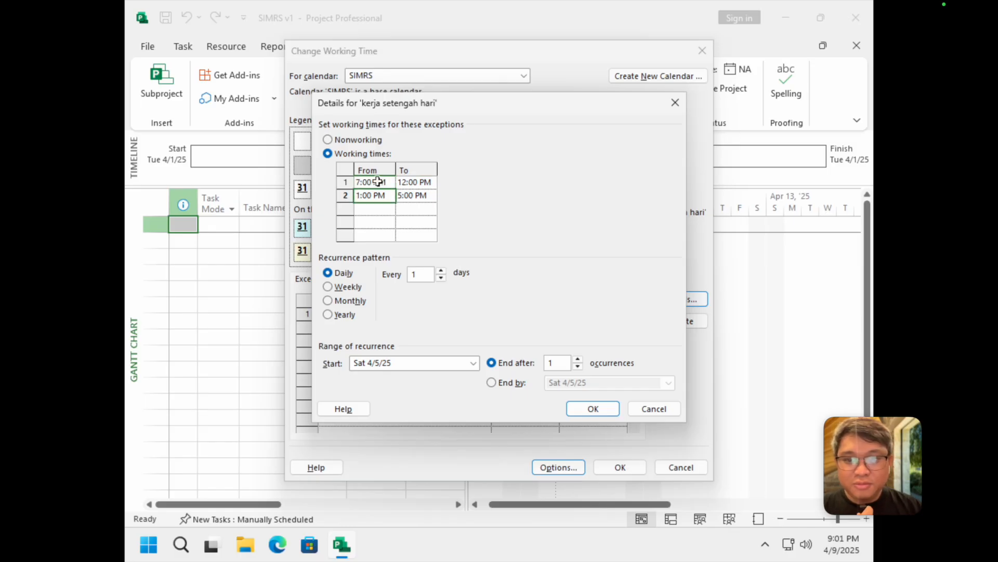
left_click(409, 195)
type("1")
key("Return")
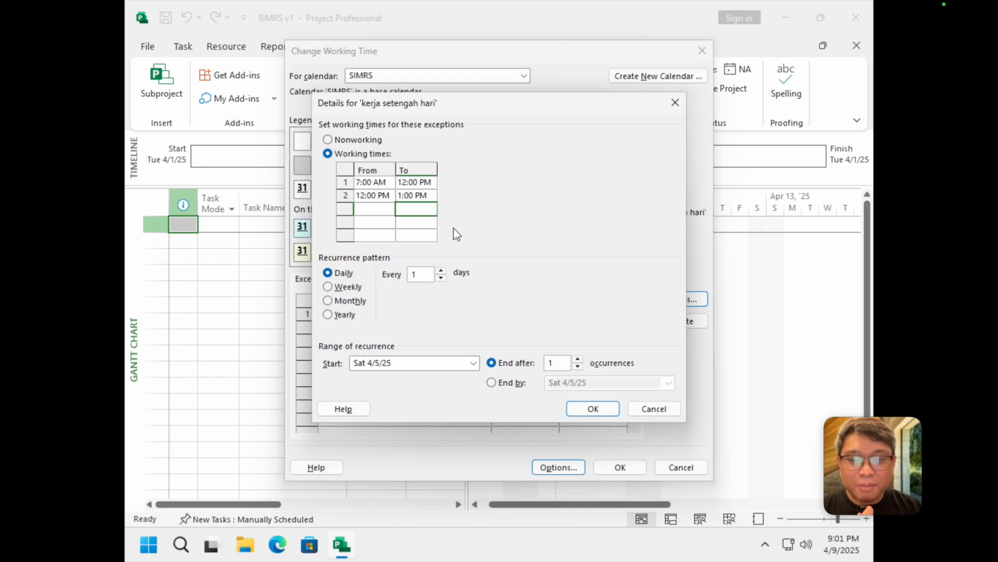
Step: Make the "kerja setengah hari" exception recur weekly on Saturday, ending by 12/31/2025, and try to save its details
left_click(341, 287)
left_click(495, 314)
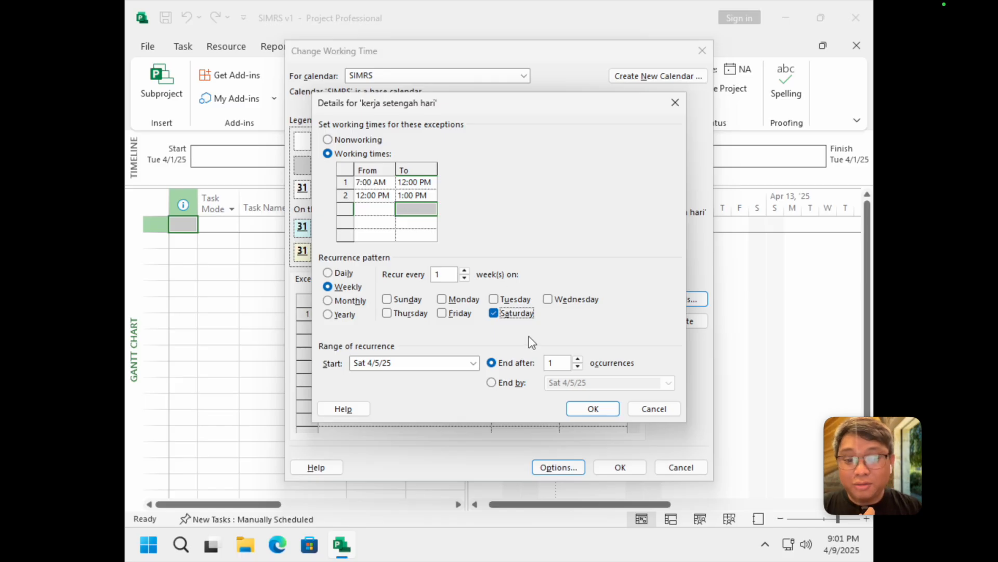
left_click(571, 385)
left_click(609, 473)
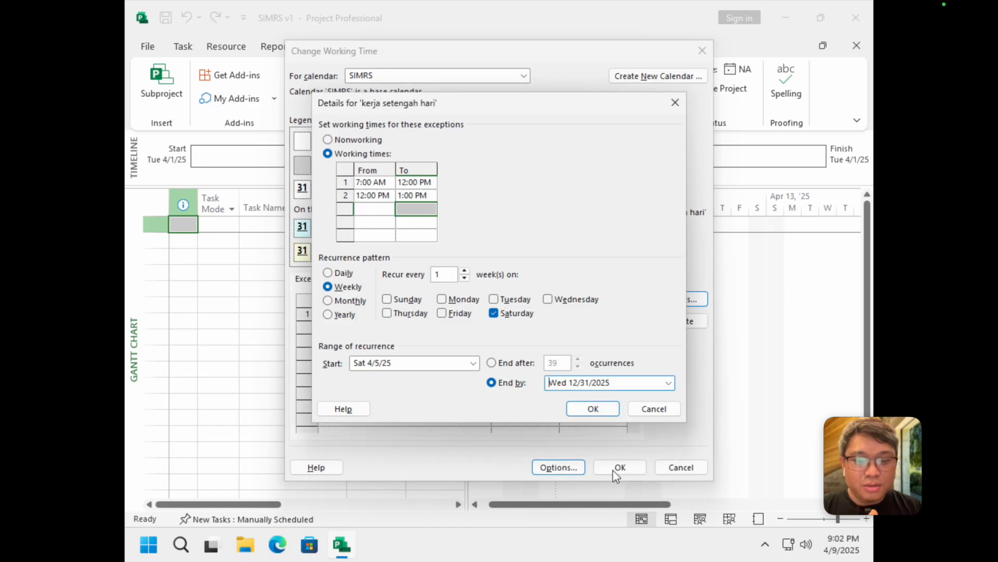
left_click(596, 408)
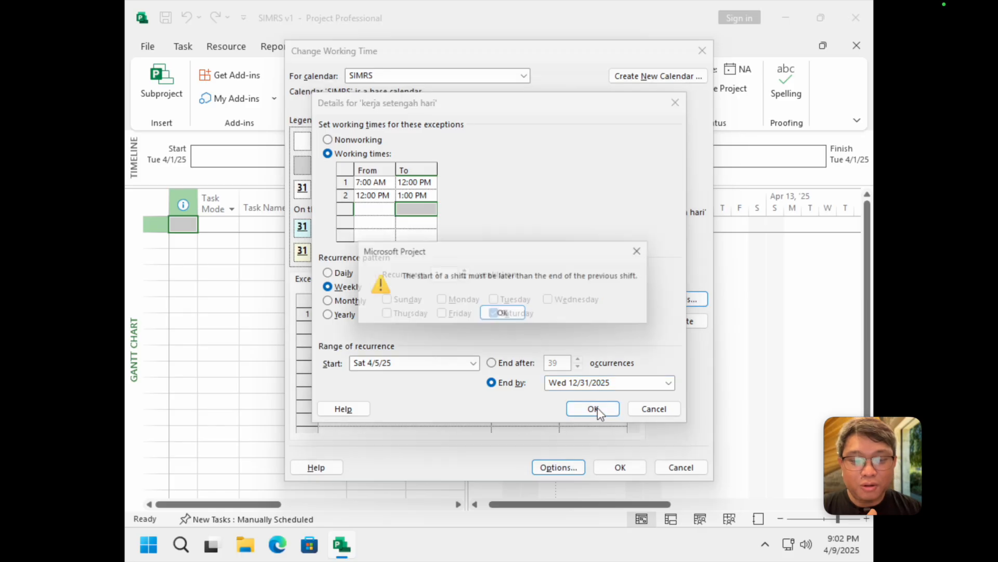
left_click(506, 316)
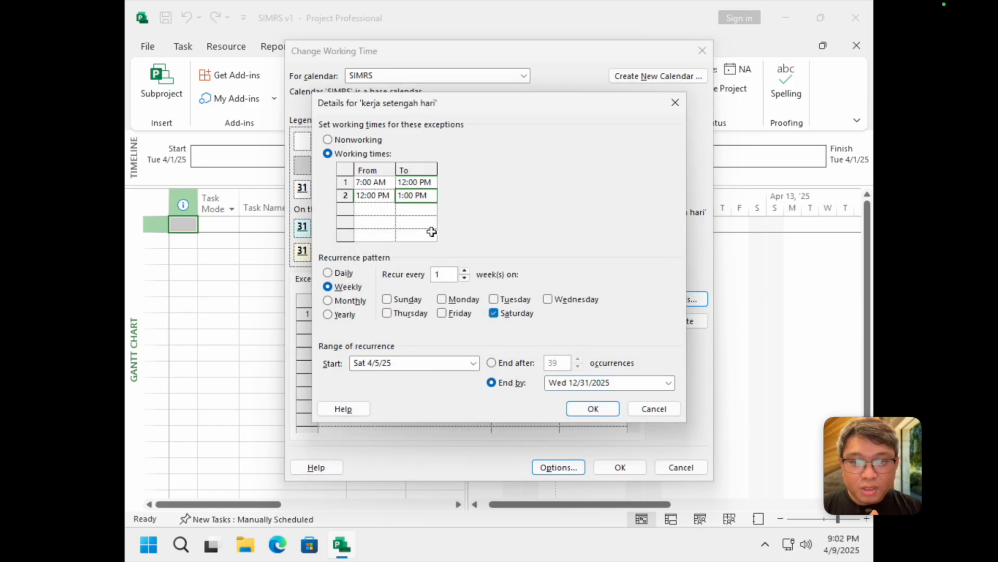
Step: Set the second shift of the "kerja setengah hari" exception to start at 12:05 PM and save its details
left_click(378, 196)
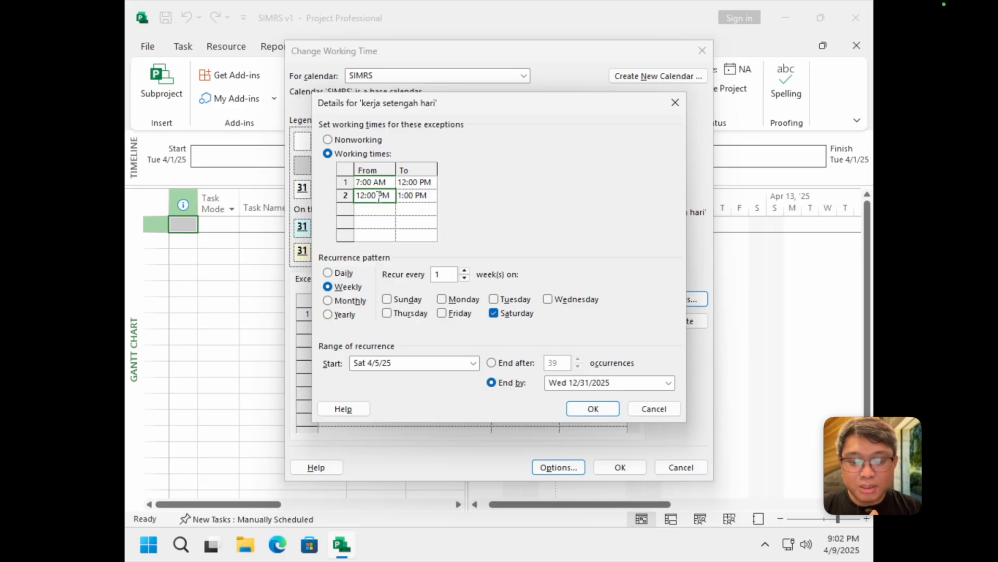
type("1205")
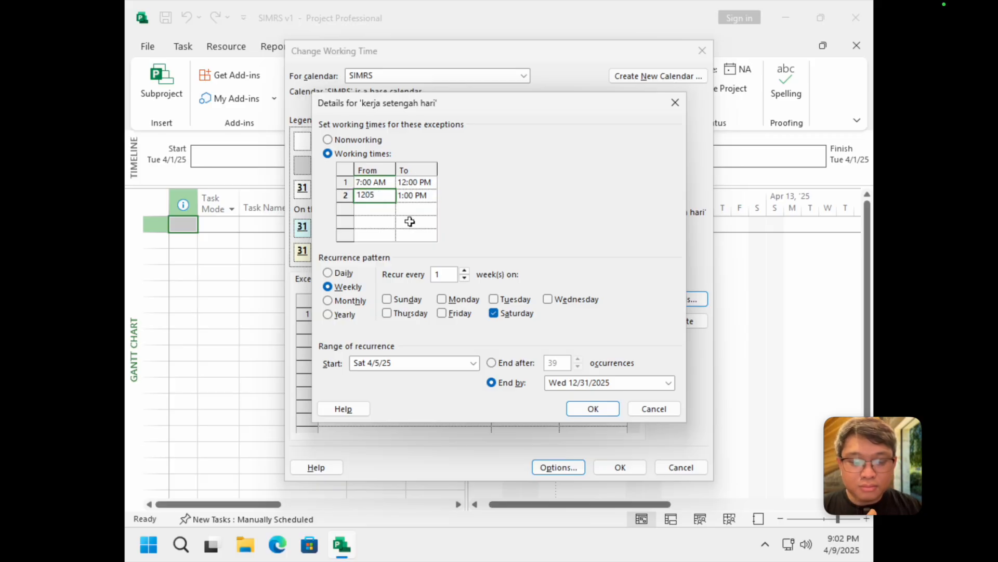
key("Return")
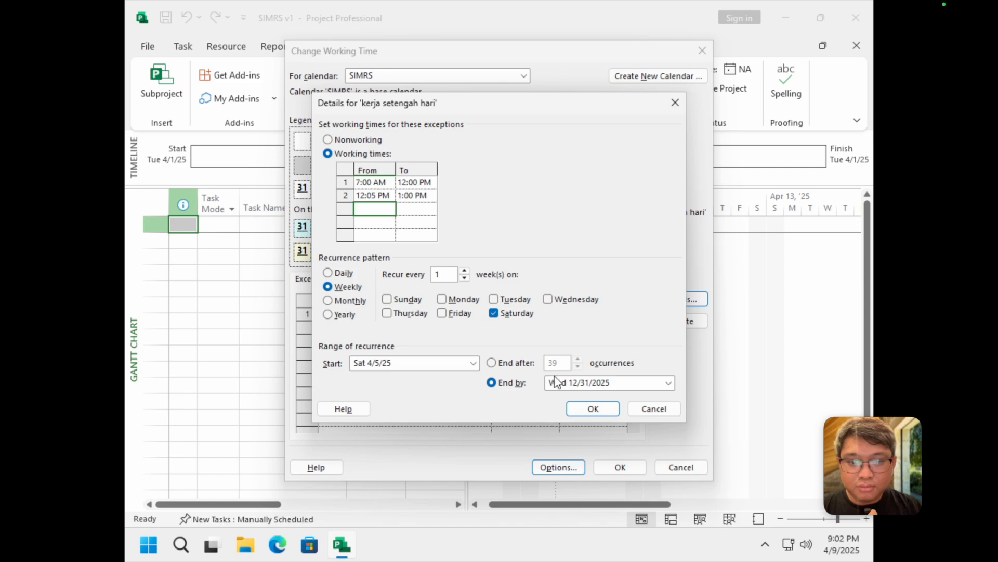
left_click(583, 408)
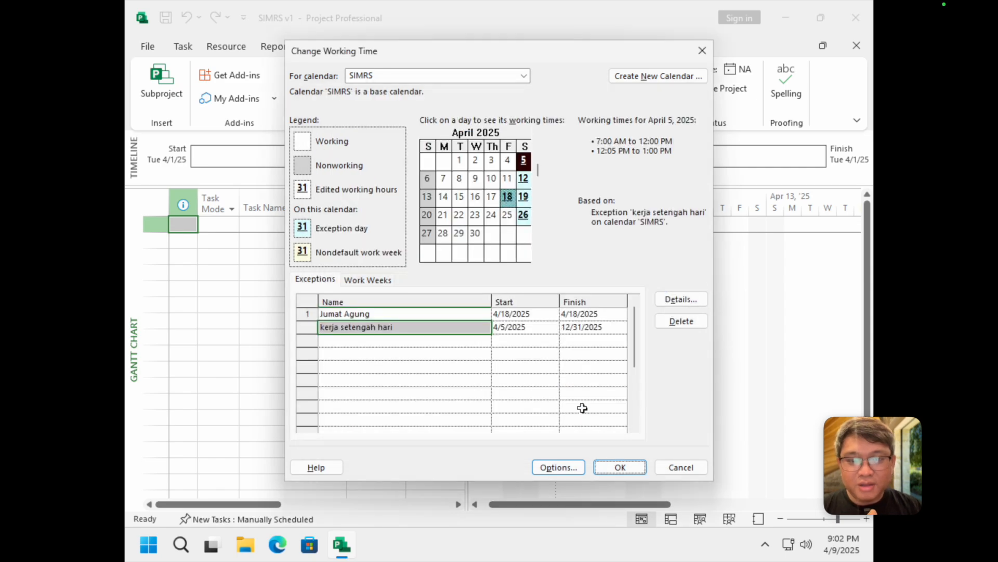
Step: Check both working-time shifts in the details of the "kerja setengah hari" exception
left_click(681, 300)
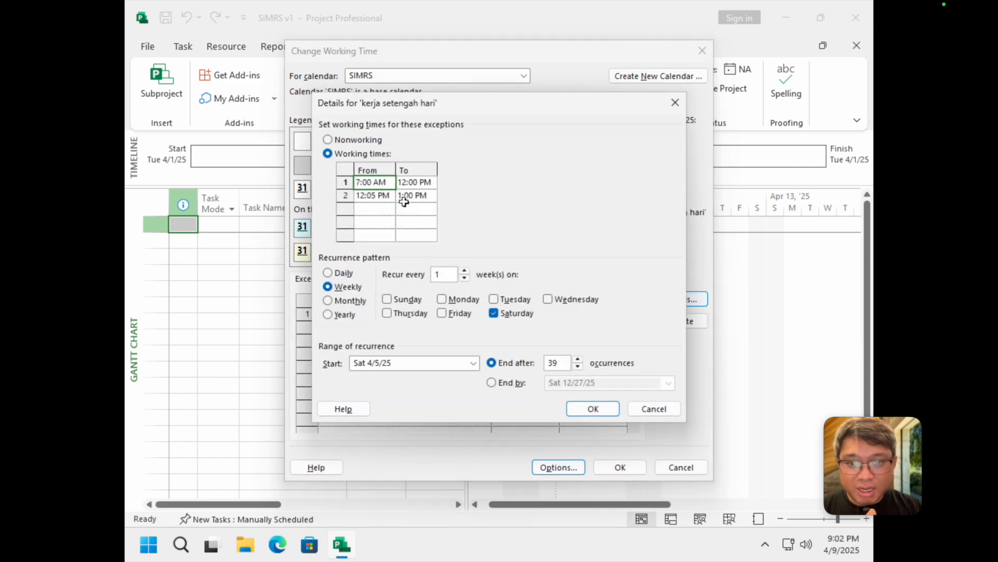
left_click(373, 196)
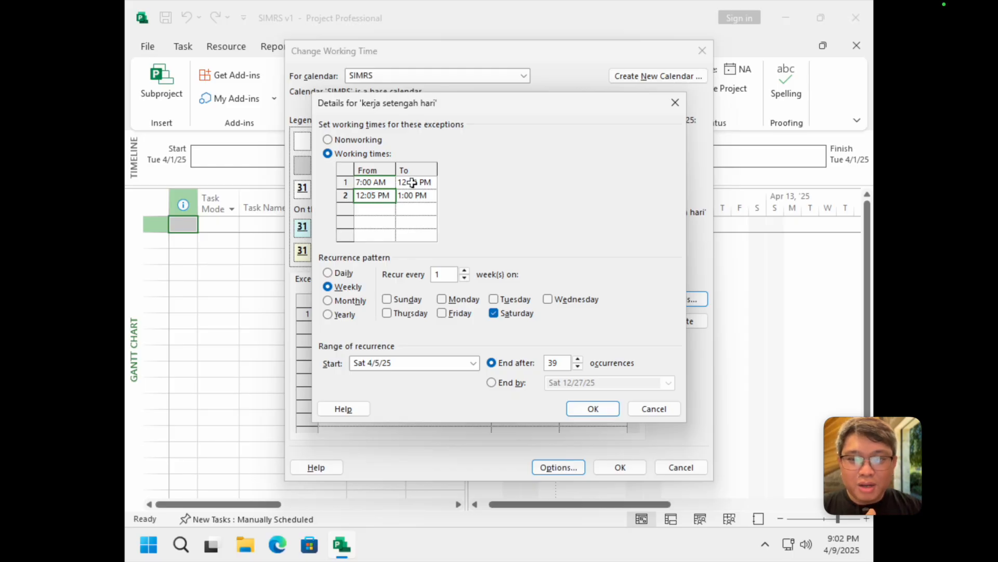
left_click(593, 408)
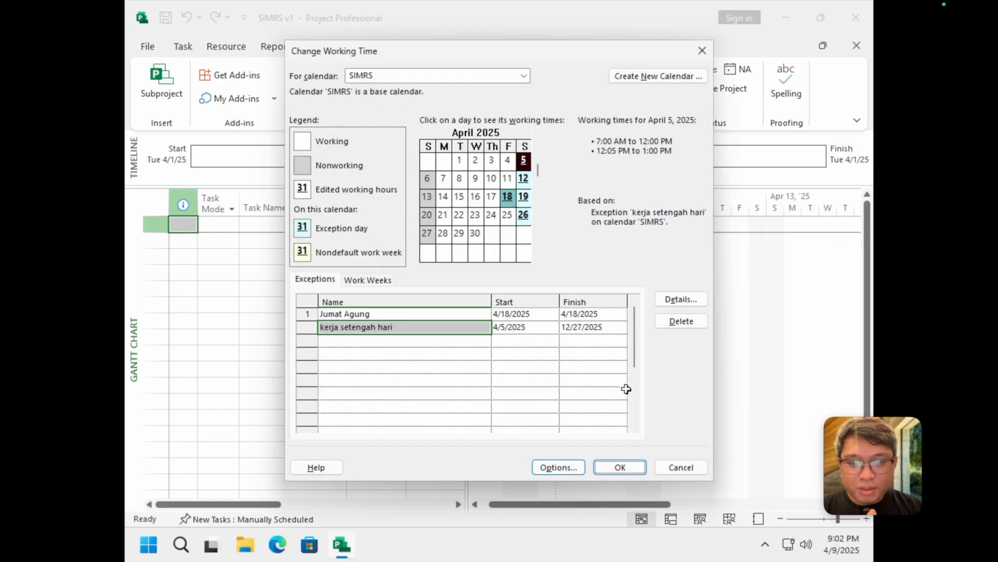
Step: Set the "kerja setengah hari" exception's recurrence to end by Wed 12/31/2025 and save its details
left_click(678, 302)
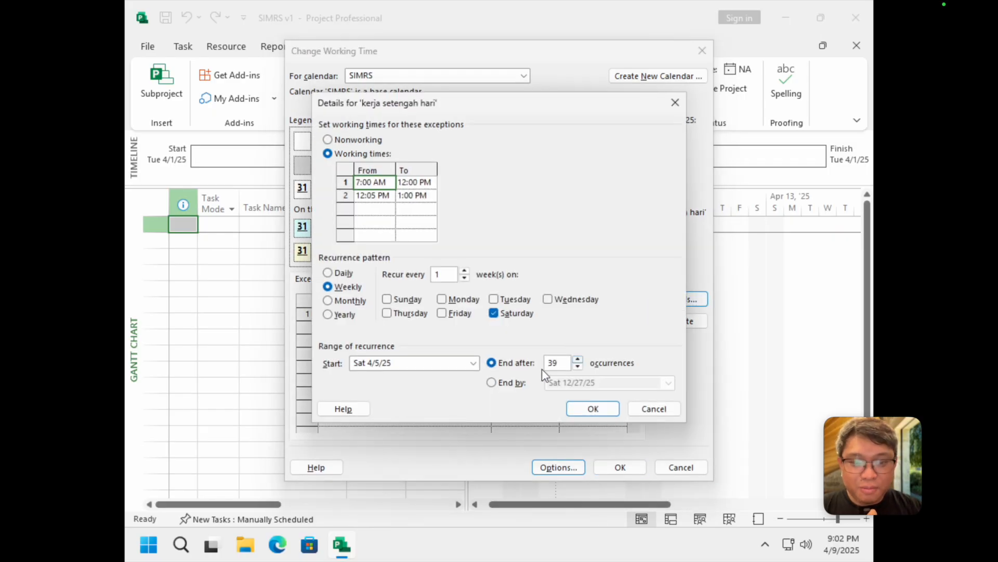
left_click(510, 383)
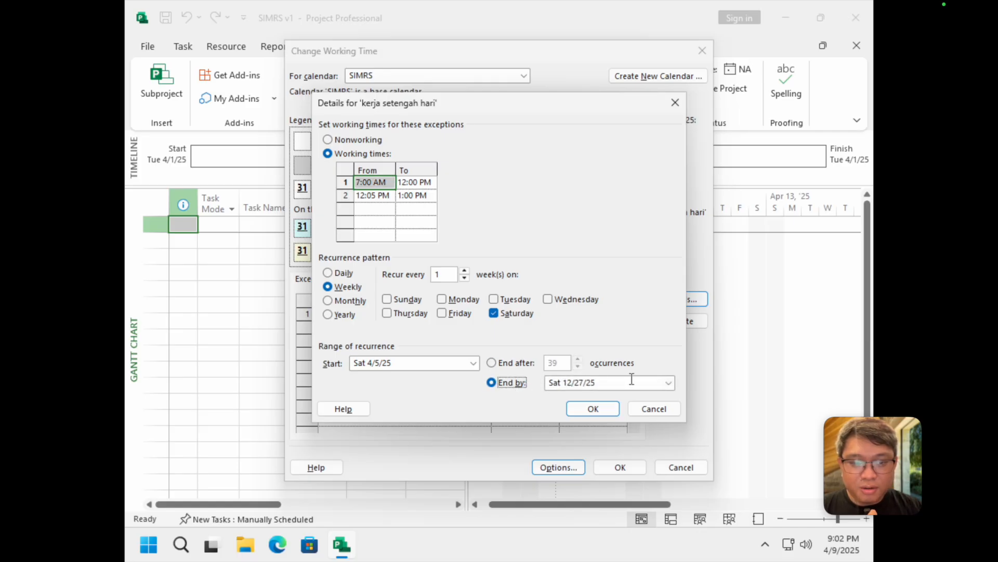
left_click(662, 383)
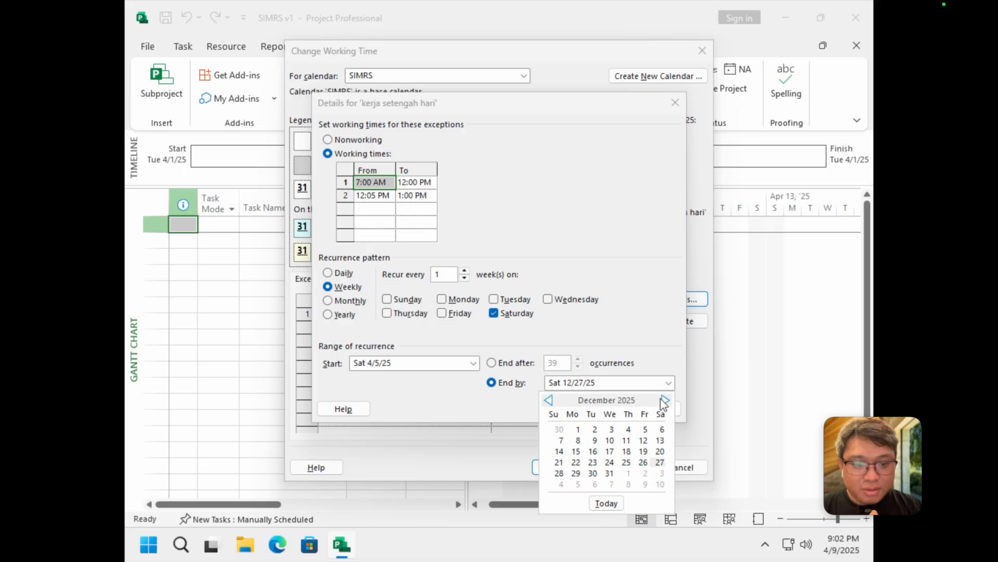
left_click(609, 473)
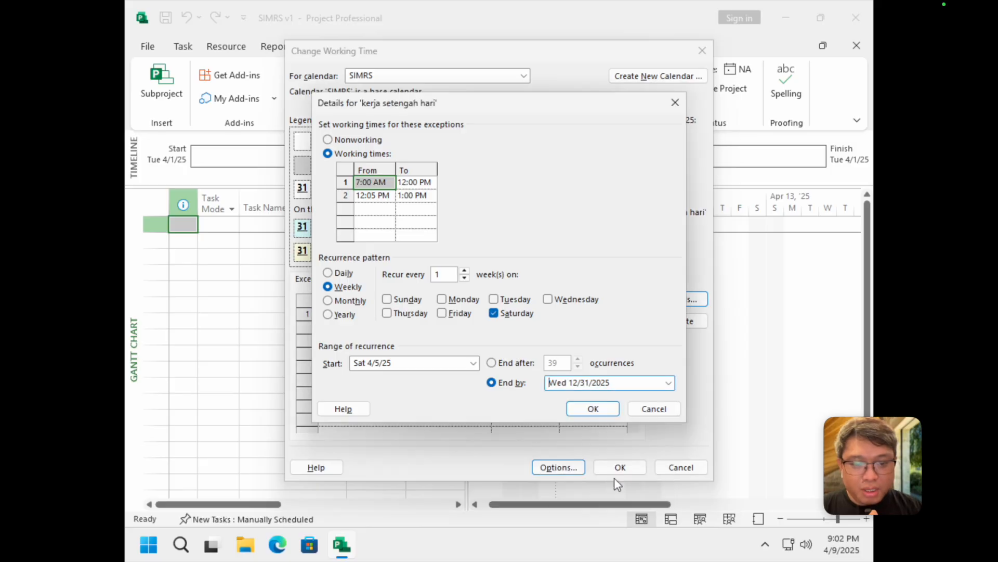
left_click(595, 409)
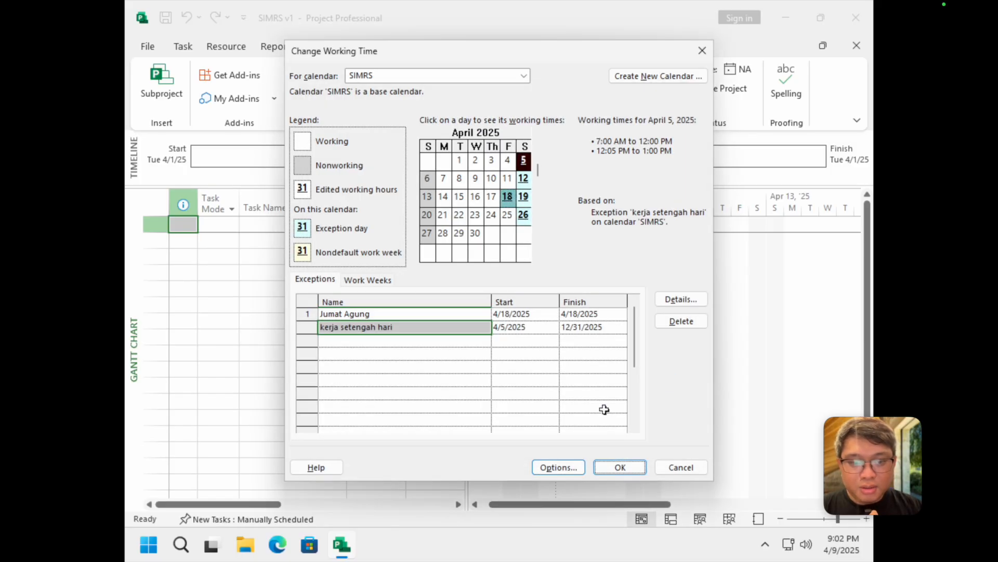
Step: Review the Saturday half-day exceptions month by month from December 2024 to February 2026, and save the SIMRS calendar changes
left_click(585, 329)
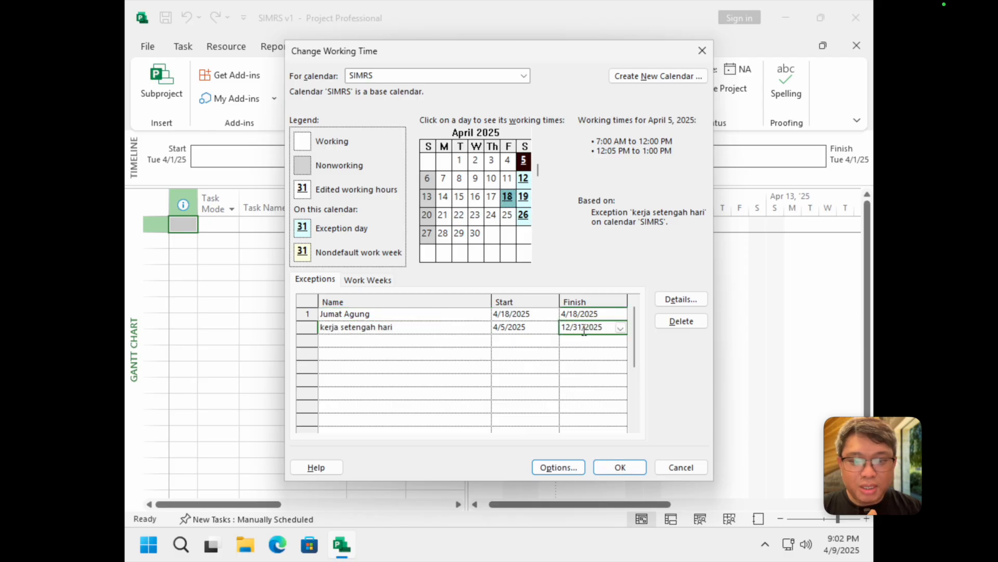
left_click(437, 331)
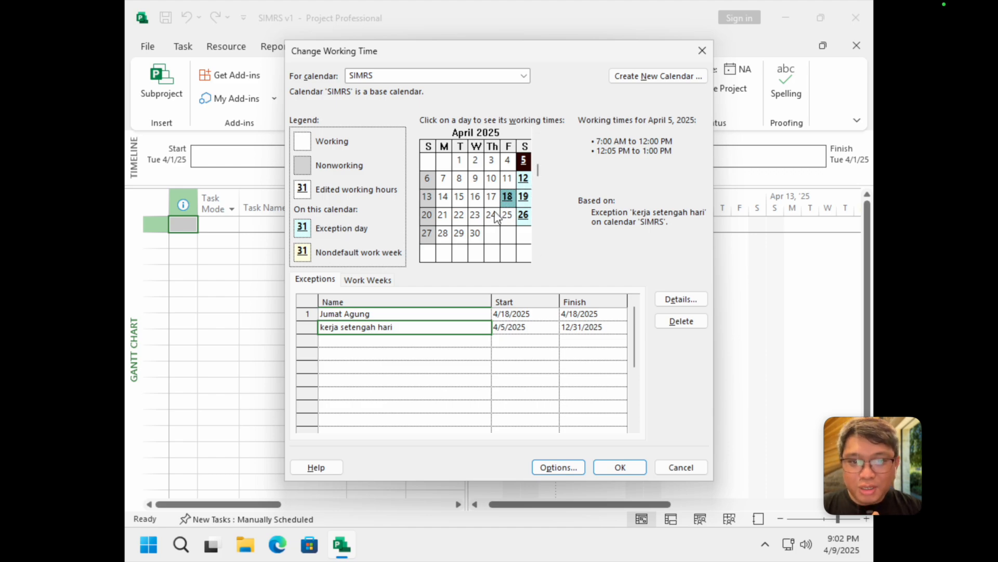
scroll(516, 185, "down", 3)
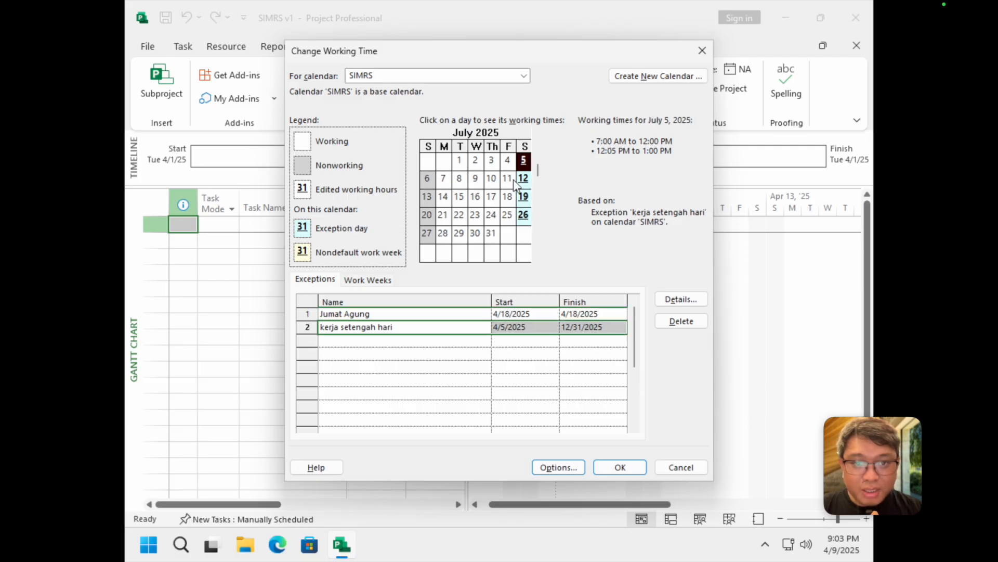
scroll(516, 185, "up", 2)
scroll(516, 184, "down", 2)
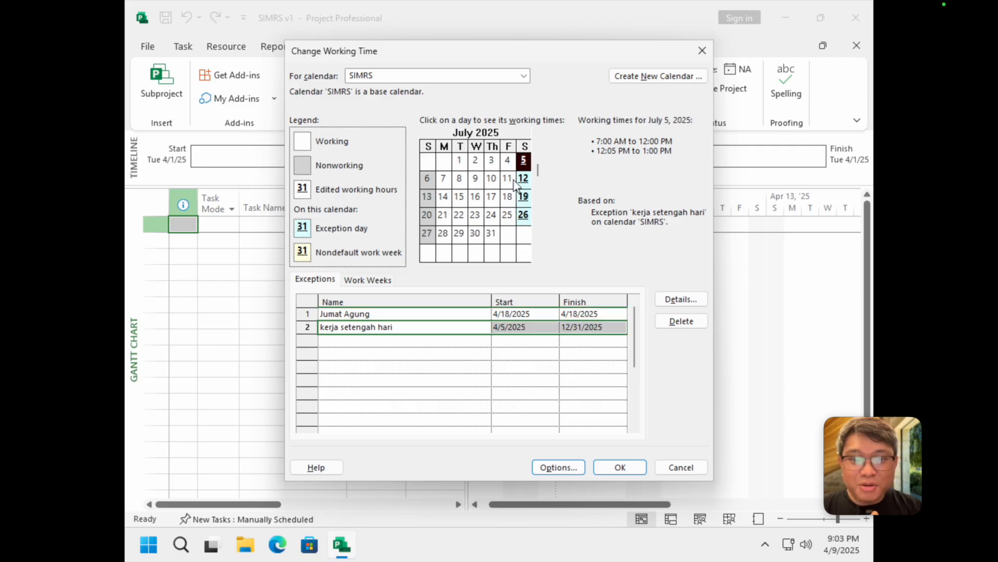
scroll(515, 183, "up", 7)
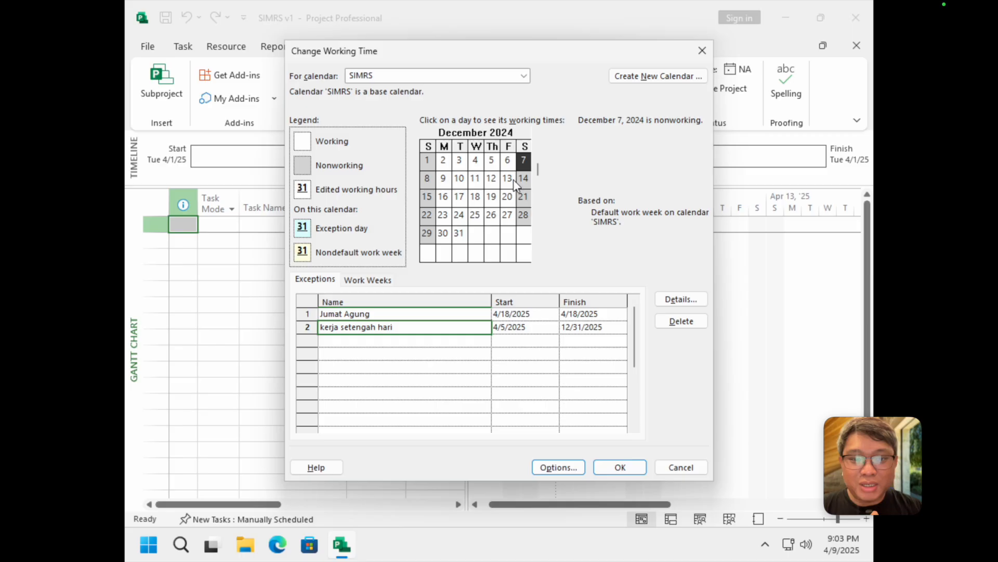
scroll(515, 183, "down", 5)
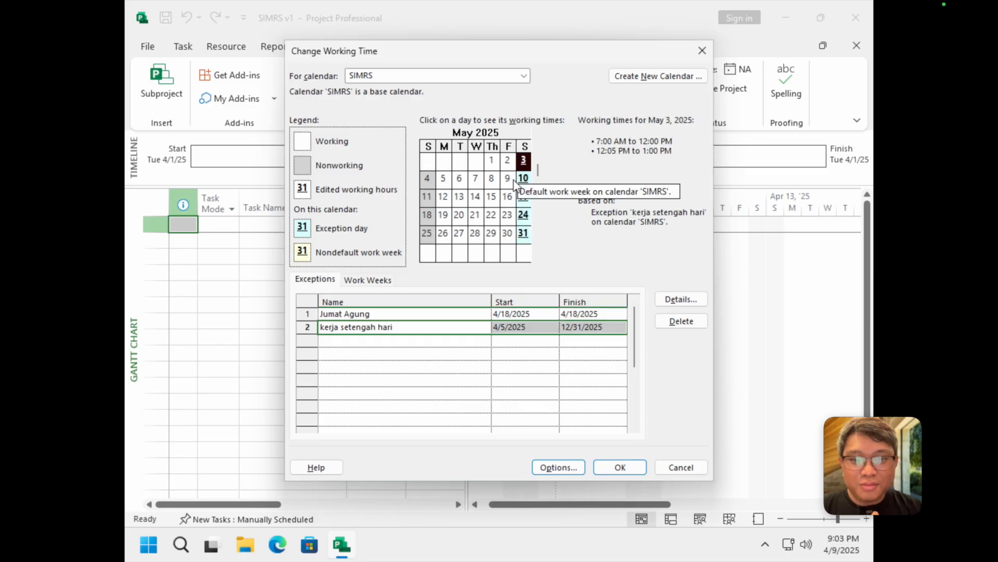
scroll(516, 185, "up", 1)
scroll(504, 206, "down", 5)
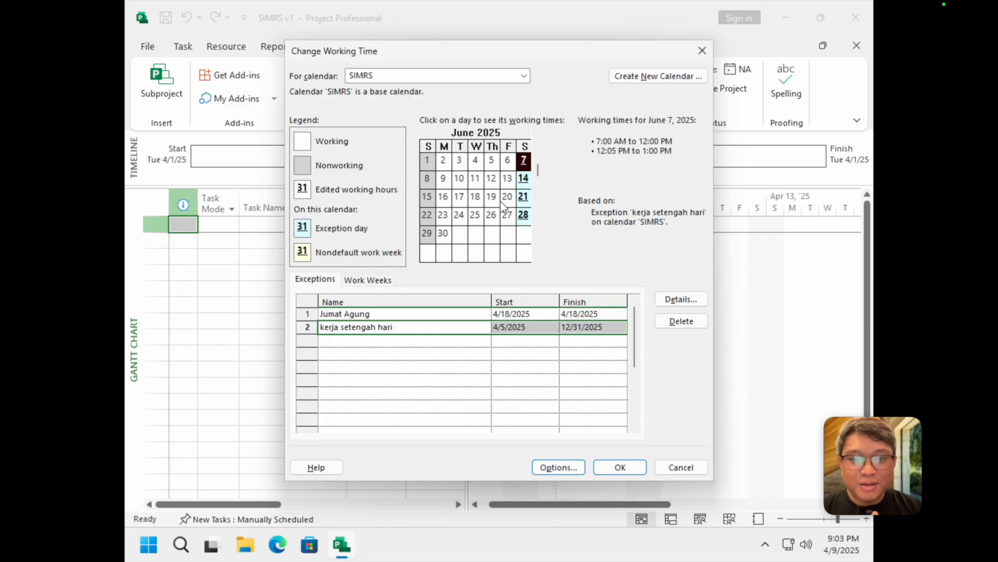
scroll(504, 206, "down", 3)
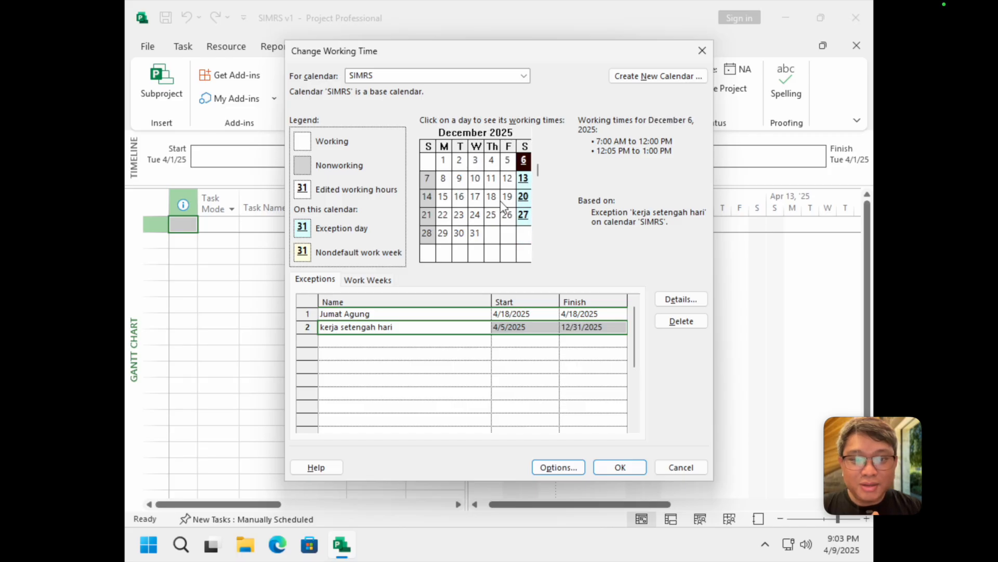
scroll(504, 206, "down", 2)
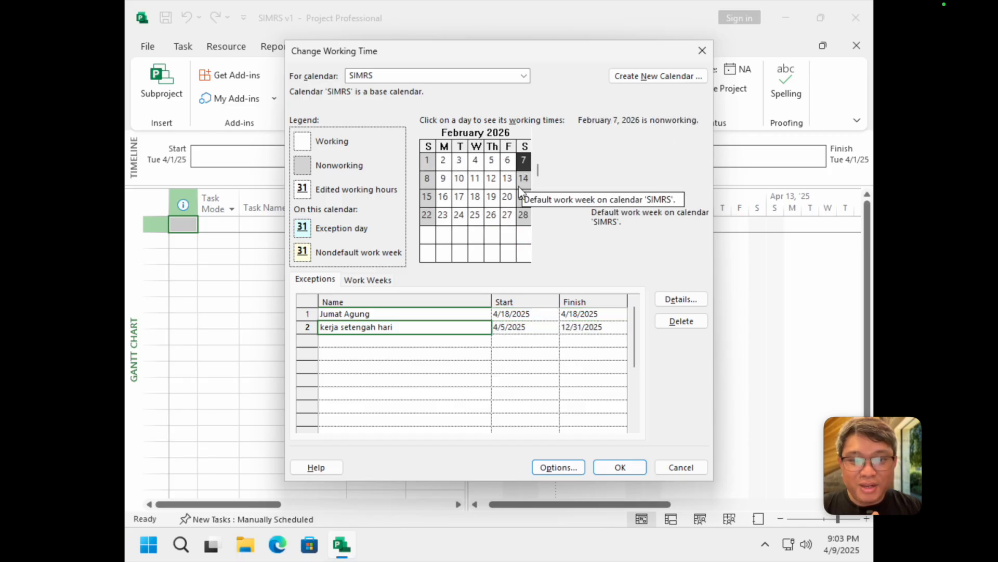
scroll(520, 185, "up", 1)
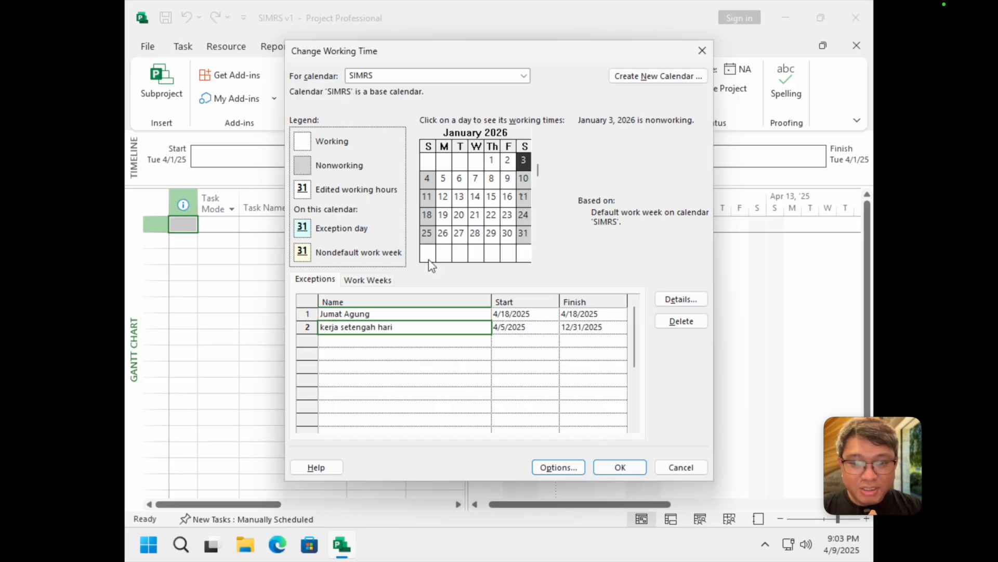
left_click(627, 471)
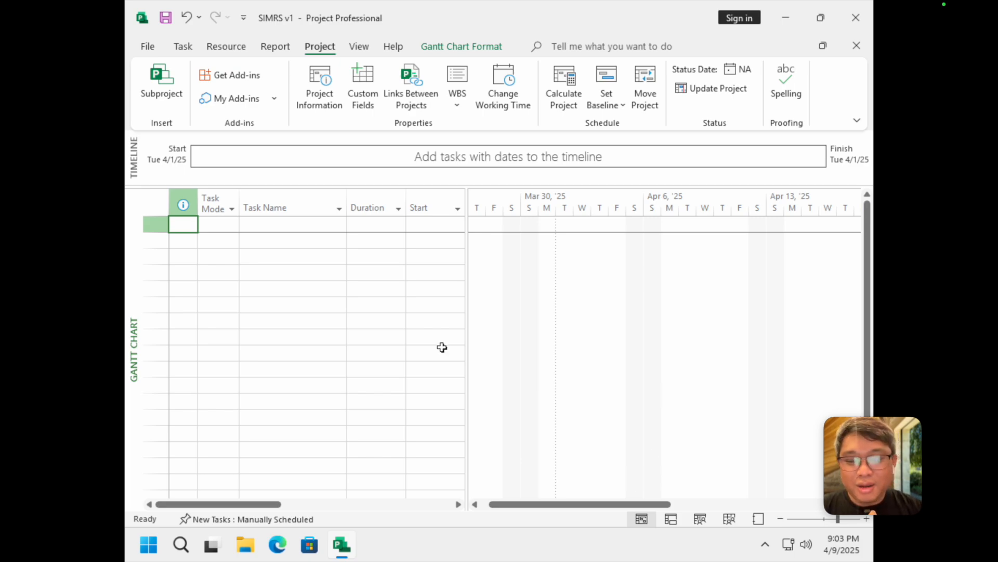
Step: Switch to charter.pdf in PDFgear and examine the project title, start date and budget information on its first page
key("ctrl+Left")
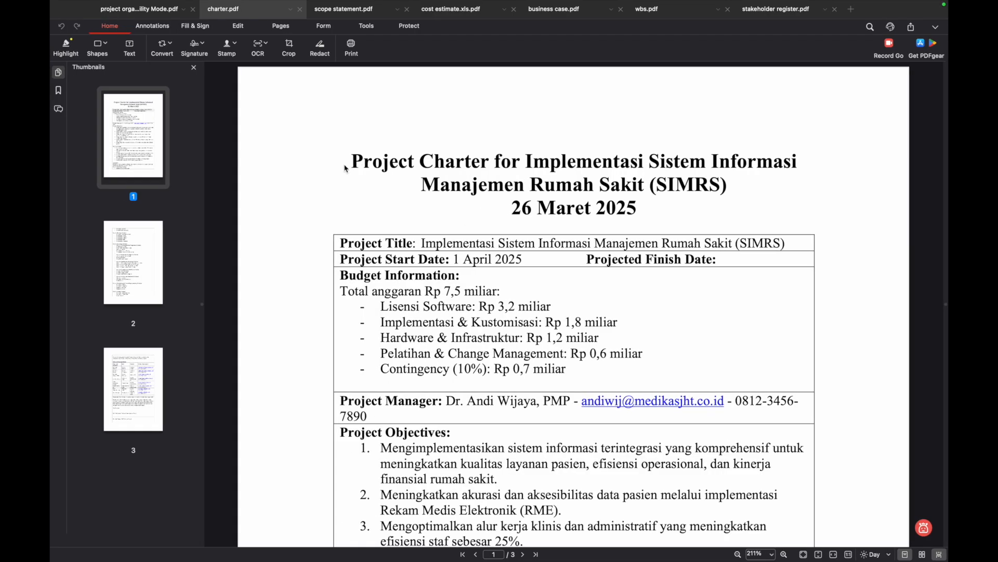
scroll(365, 199, "down", 1)
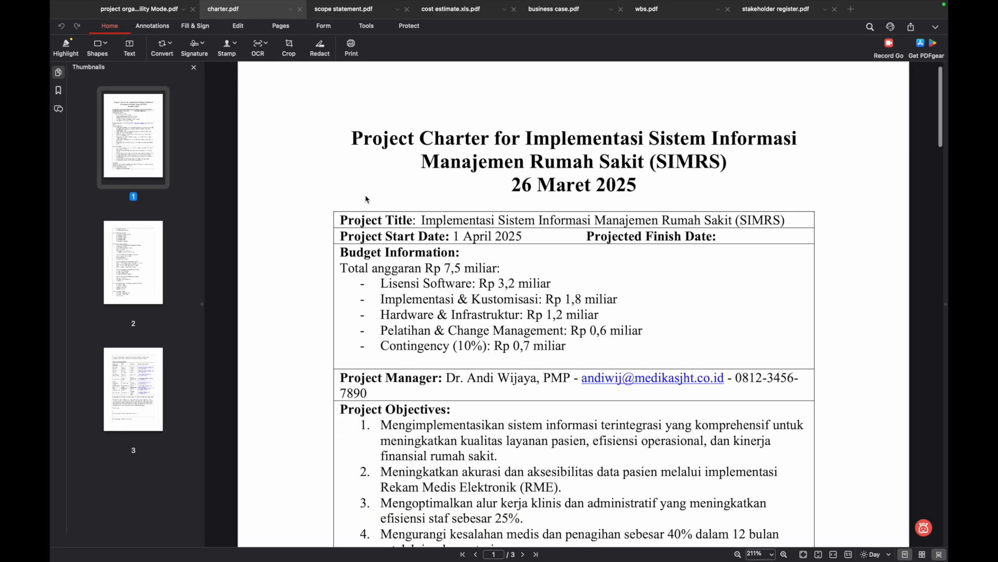
scroll(366, 199, "down", 1)
scroll(365, 200, "up", 2)
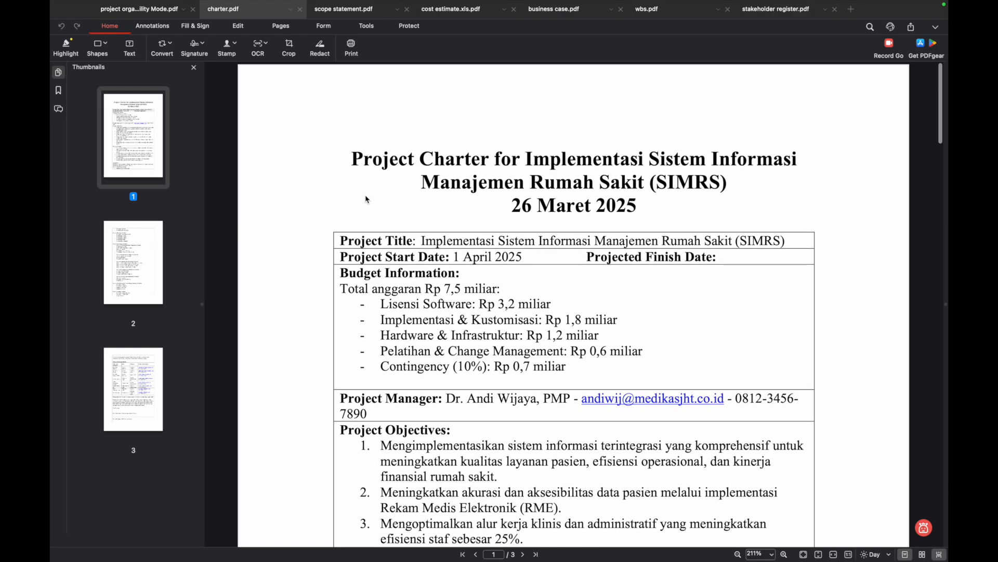